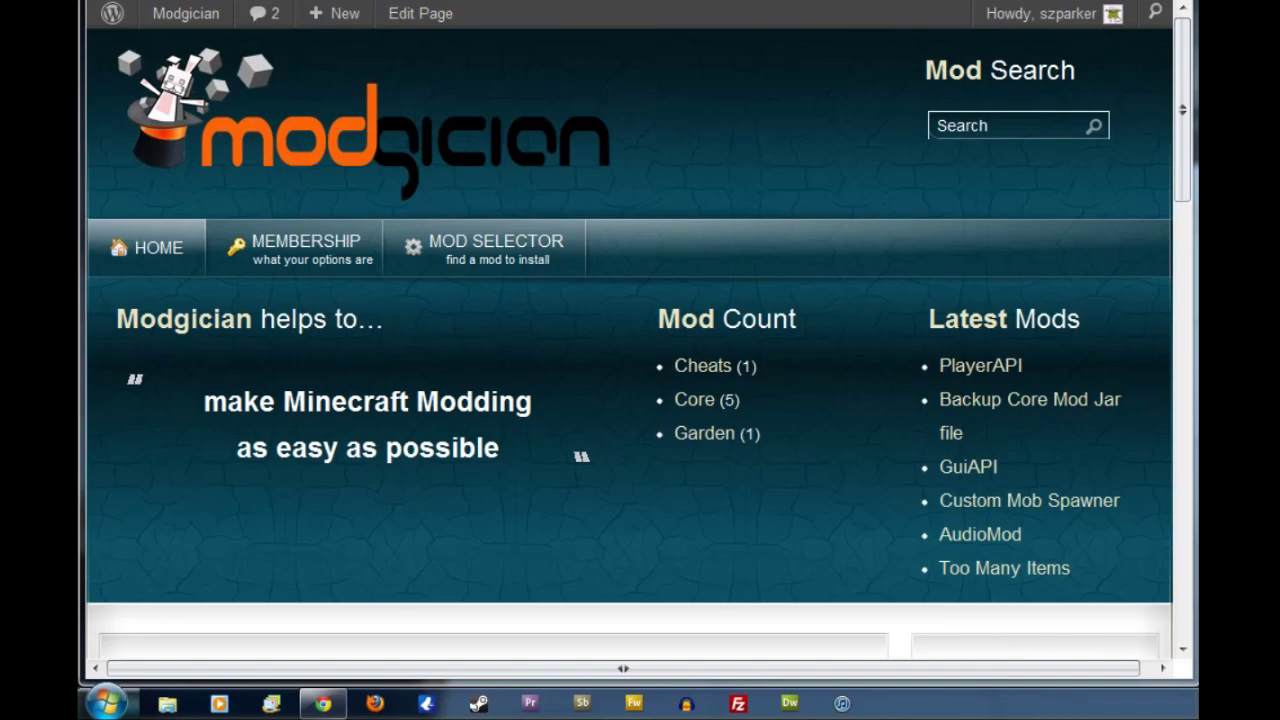
# Open the AudioMod page from the Core mod category and review its mod information.
pyautogui.moveTo(523, 268)
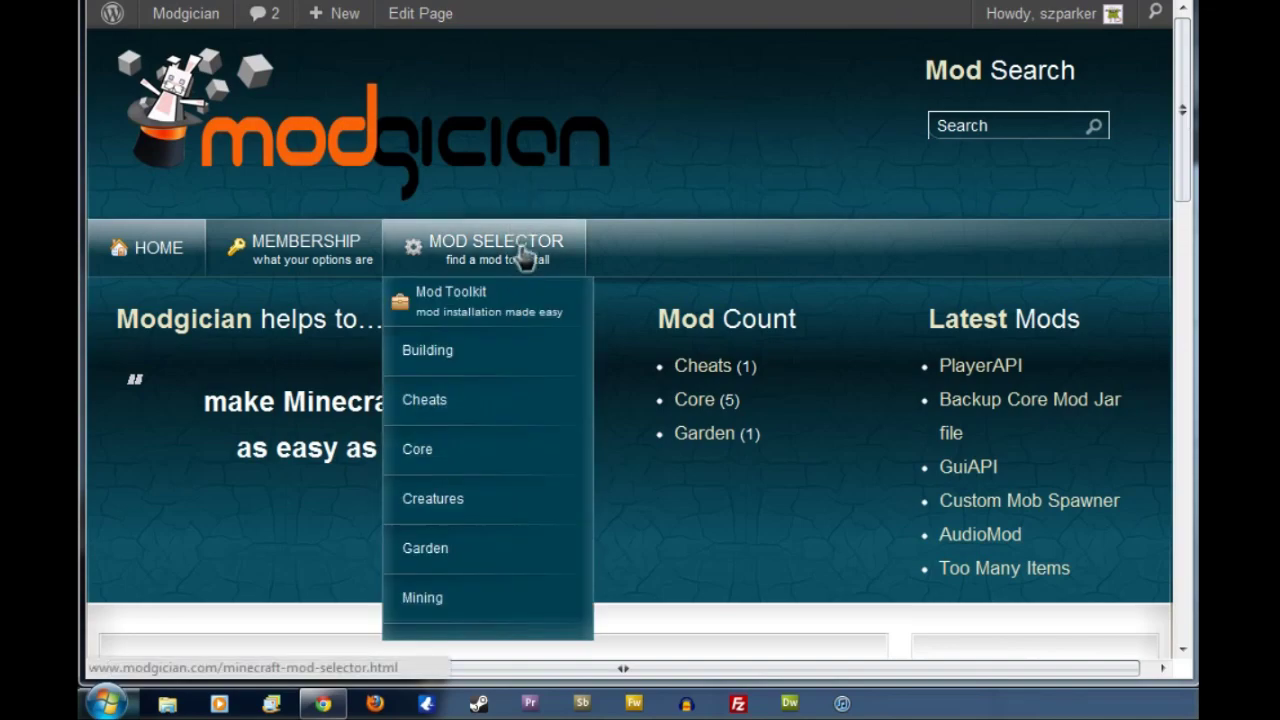
pyautogui.click(515, 463)
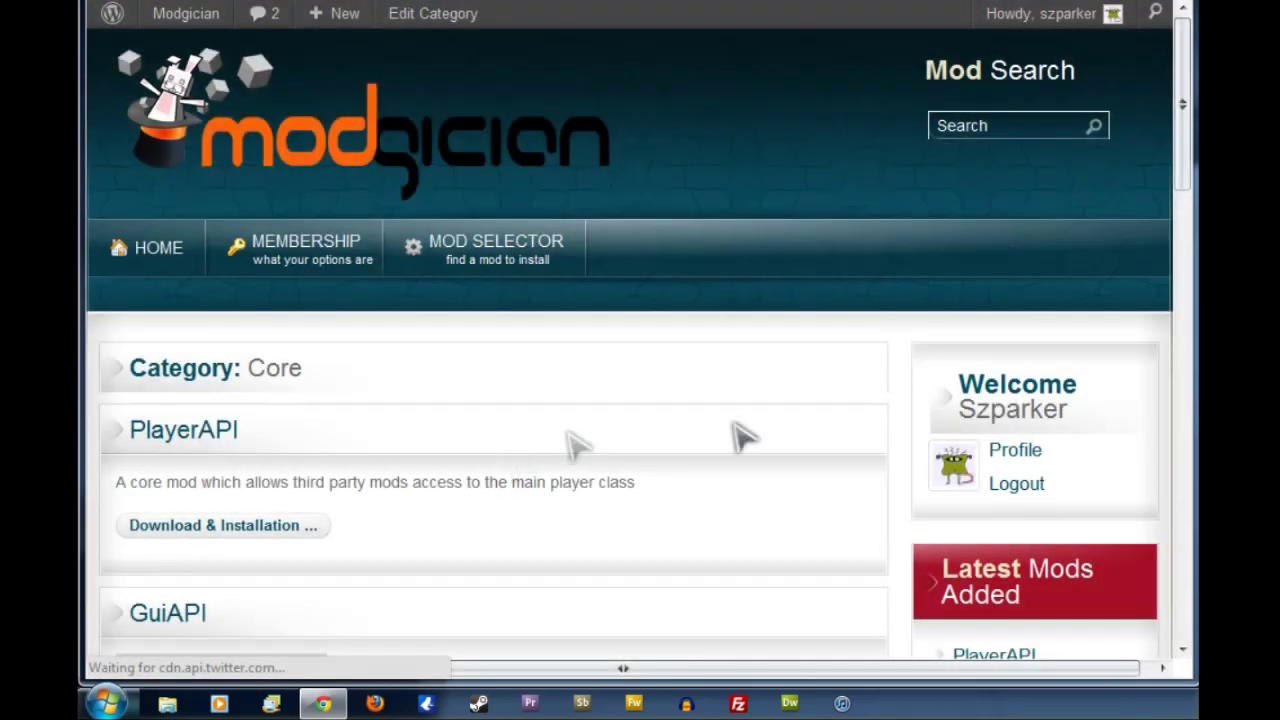
pyautogui.scroll(-3, 780, 410)
pyautogui.scroll(-5, 780, 410)
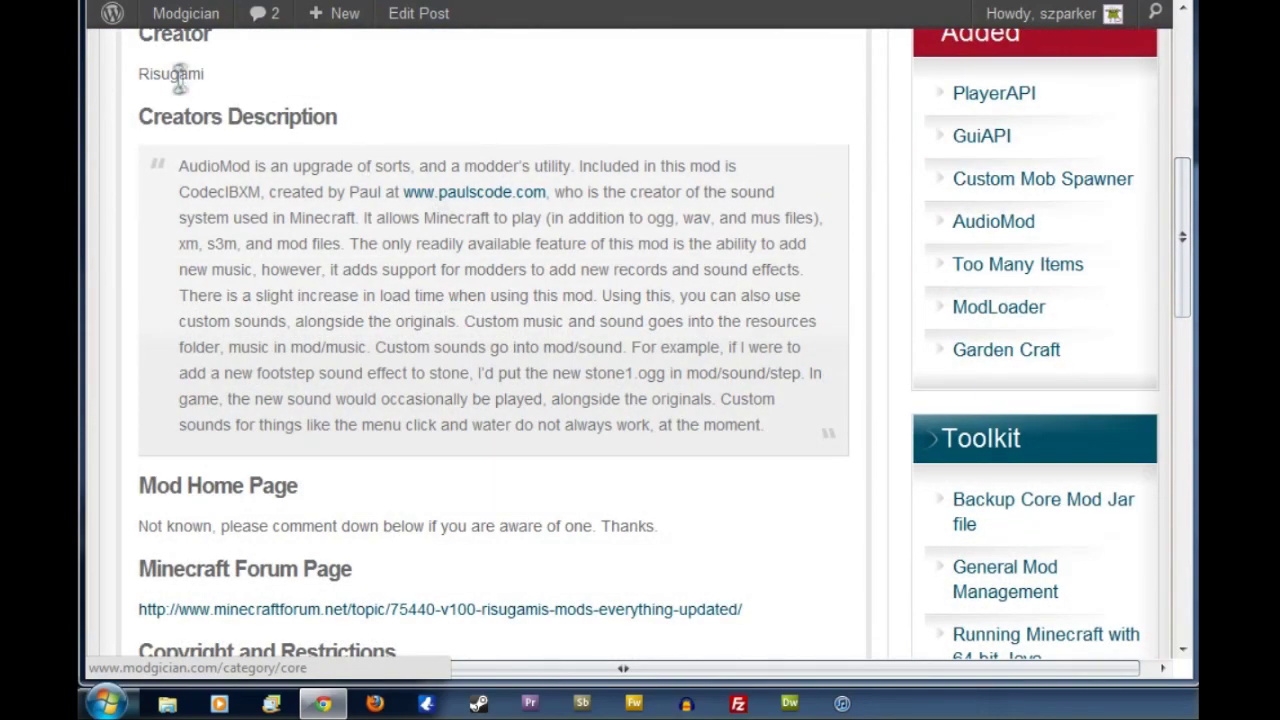
pyautogui.scroll(-4, 776, 372)
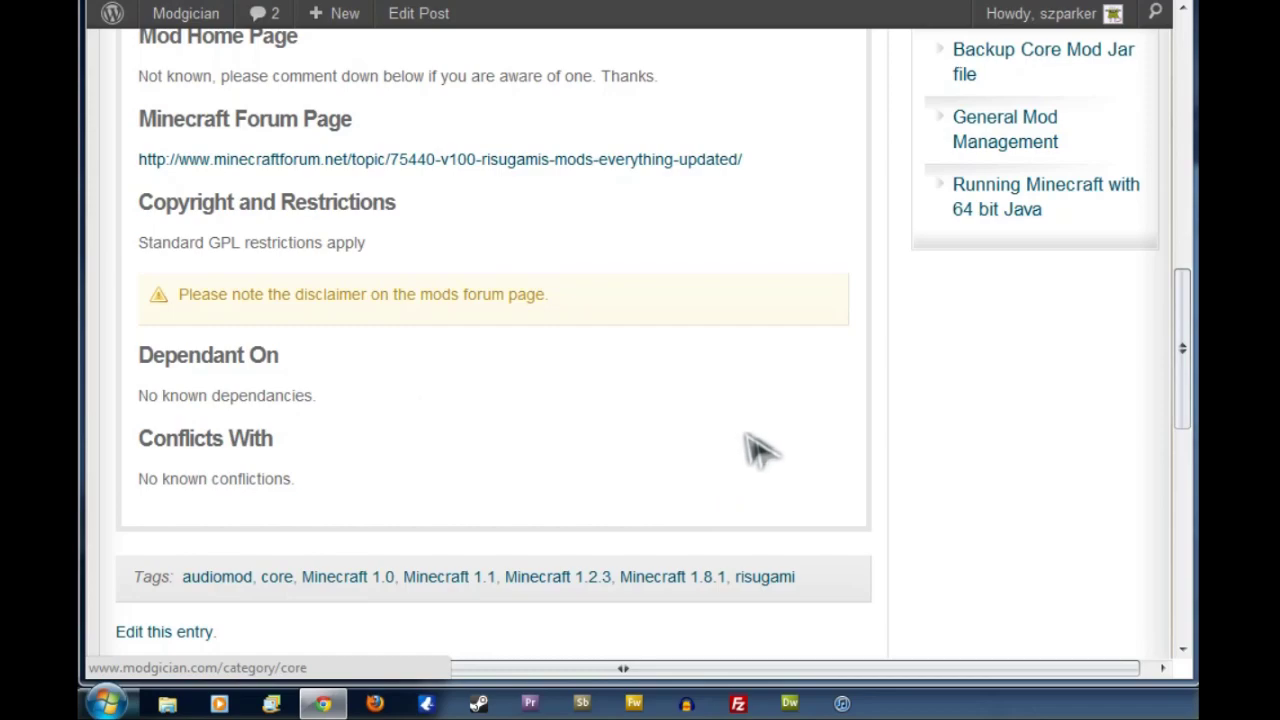
pyautogui.scroll(7, 757, 449)
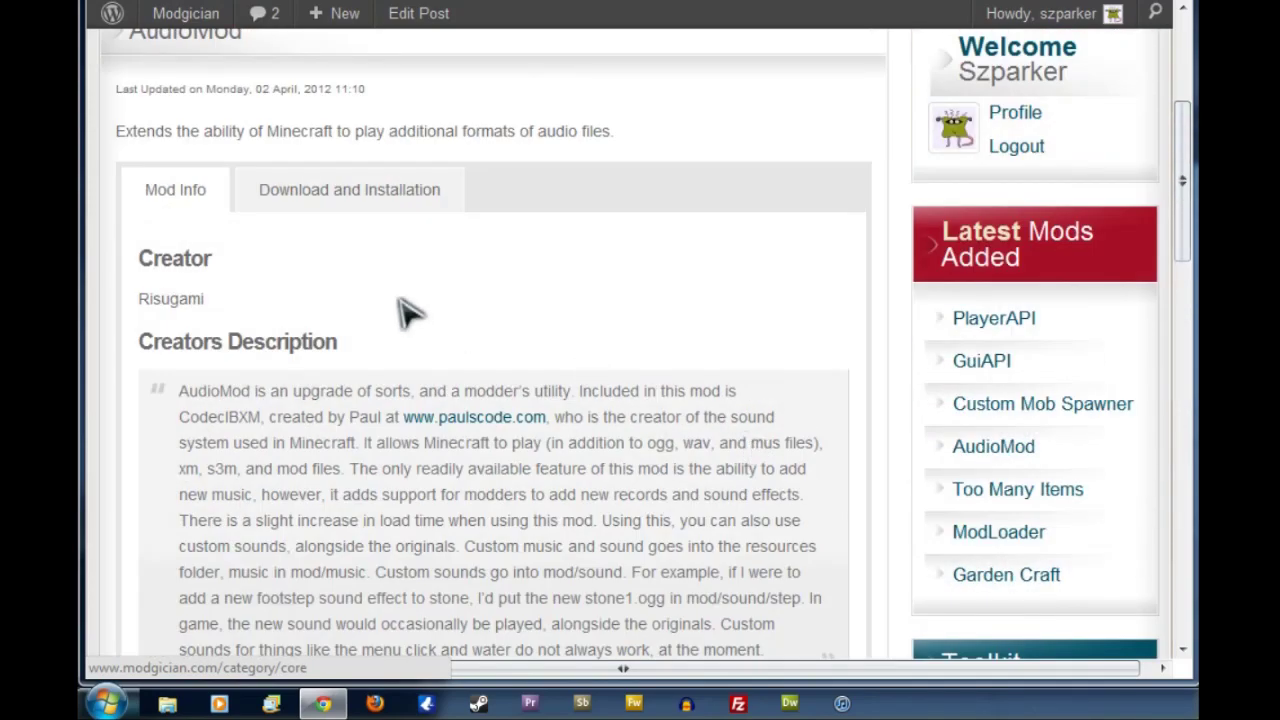
# Open AudioMod's download and installation instructions and start the Minecraft 1.2.4 download, skipping the advertisement.
pyautogui.click(370, 197)
pyautogui.scroll(-1, 709, 366)
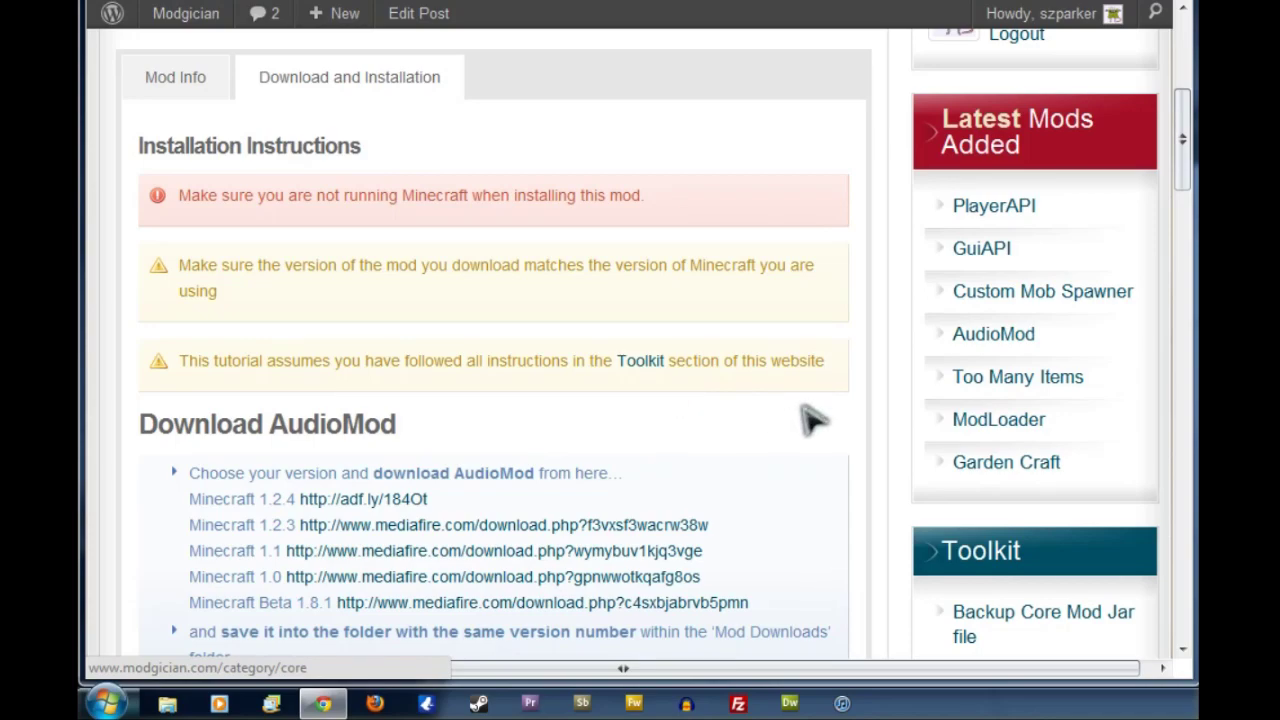
pyautogui.scroll(-2, 812, 420)
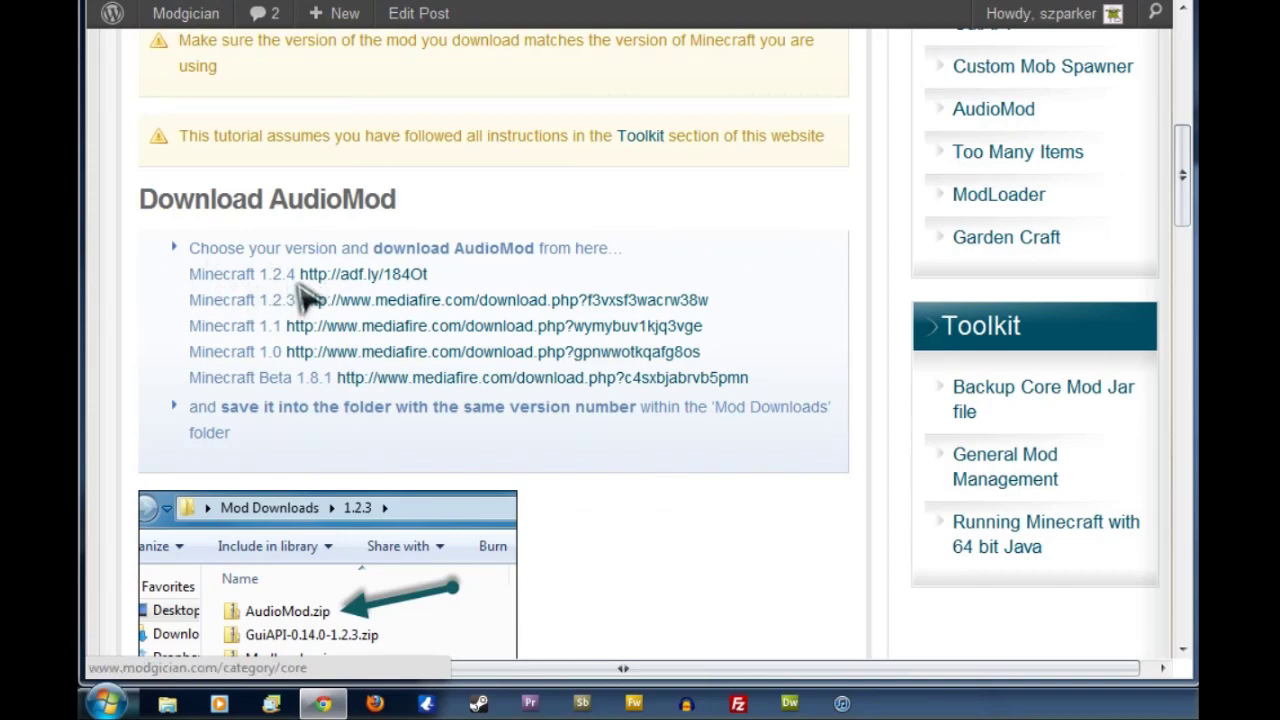
pyautogui.click(364, 276)
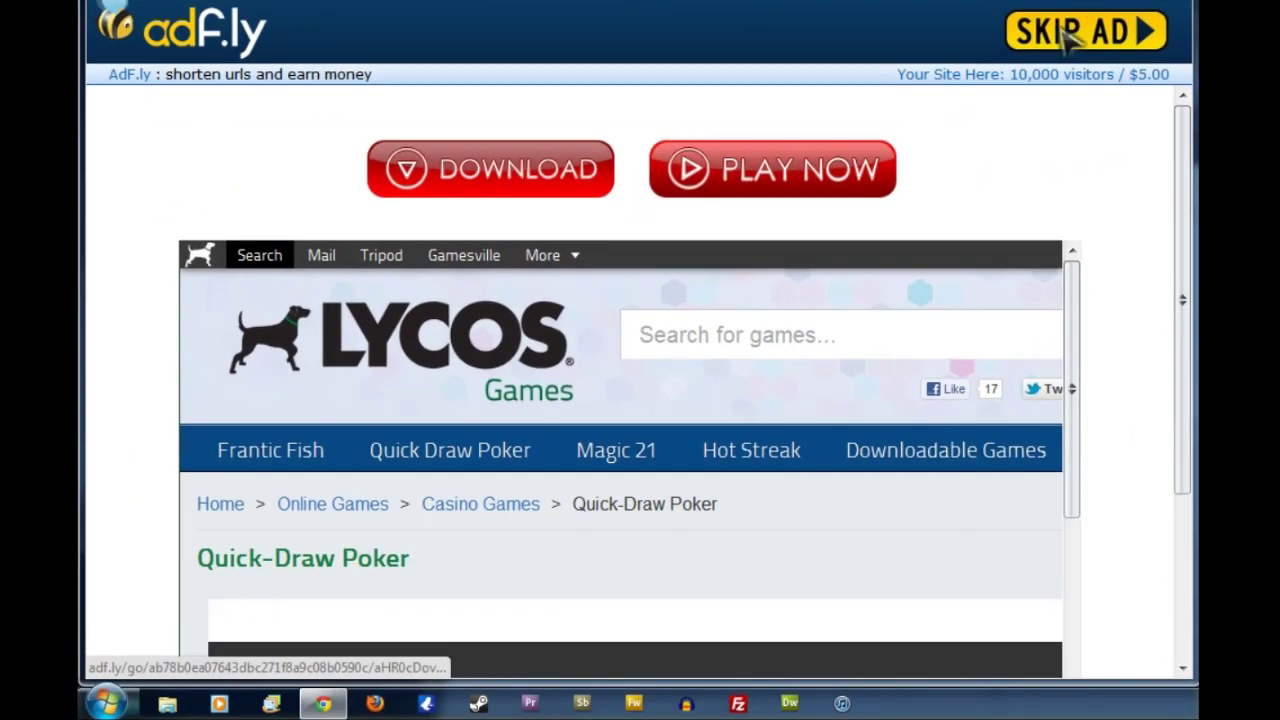
pyautogui.click(975, 100)
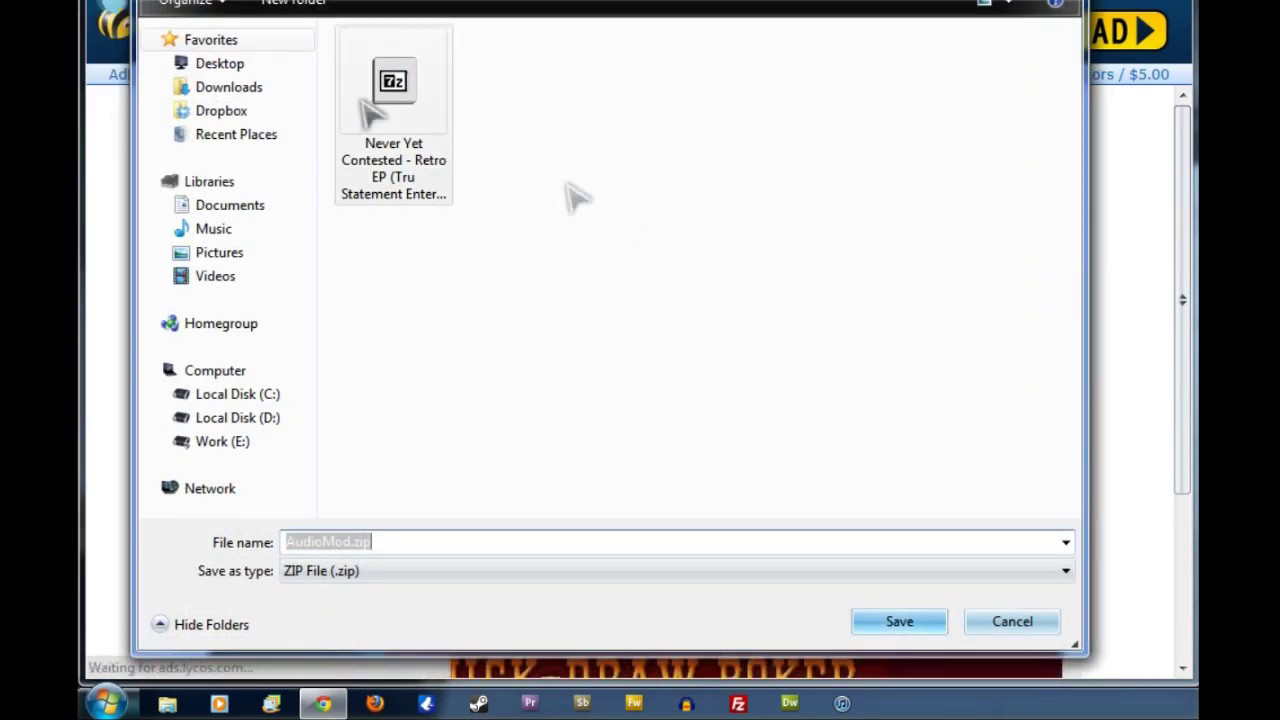
# Save AudioMod.zip into the 1.2.4 folder inside Mod Downloads on the desktop.
pyautogui.click(250, 92)
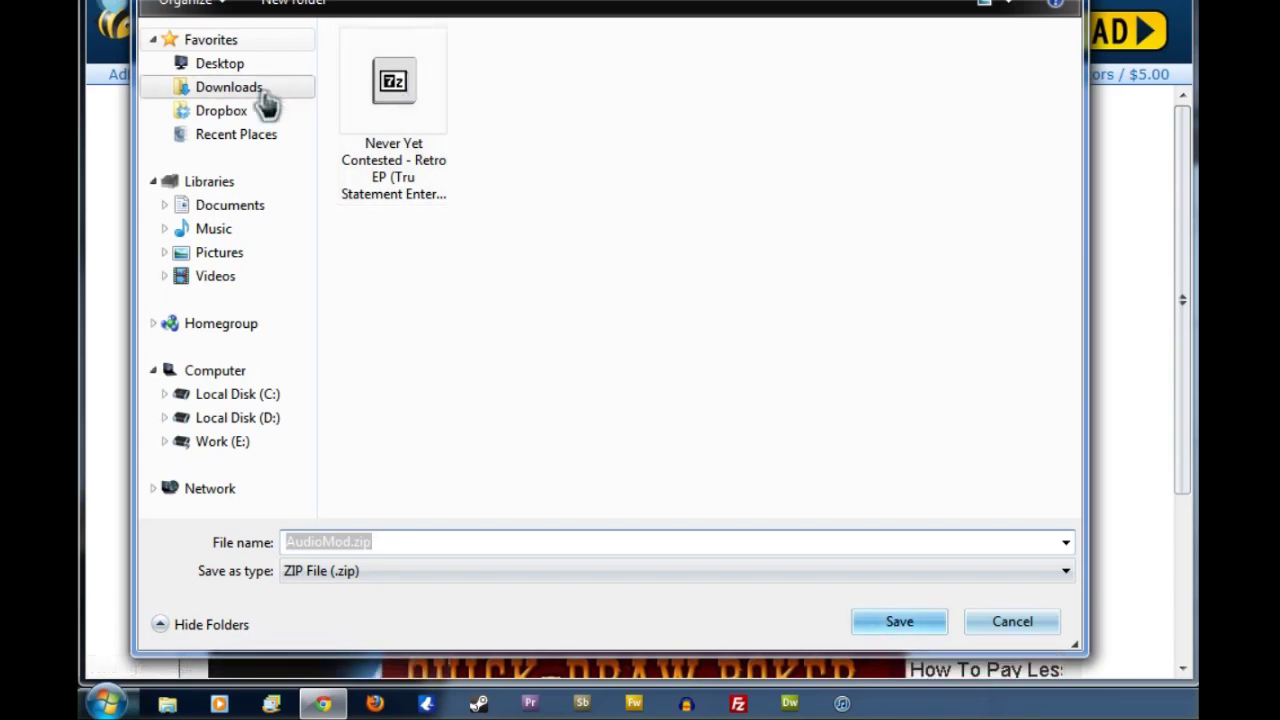
pyautogui.click(249, 93)
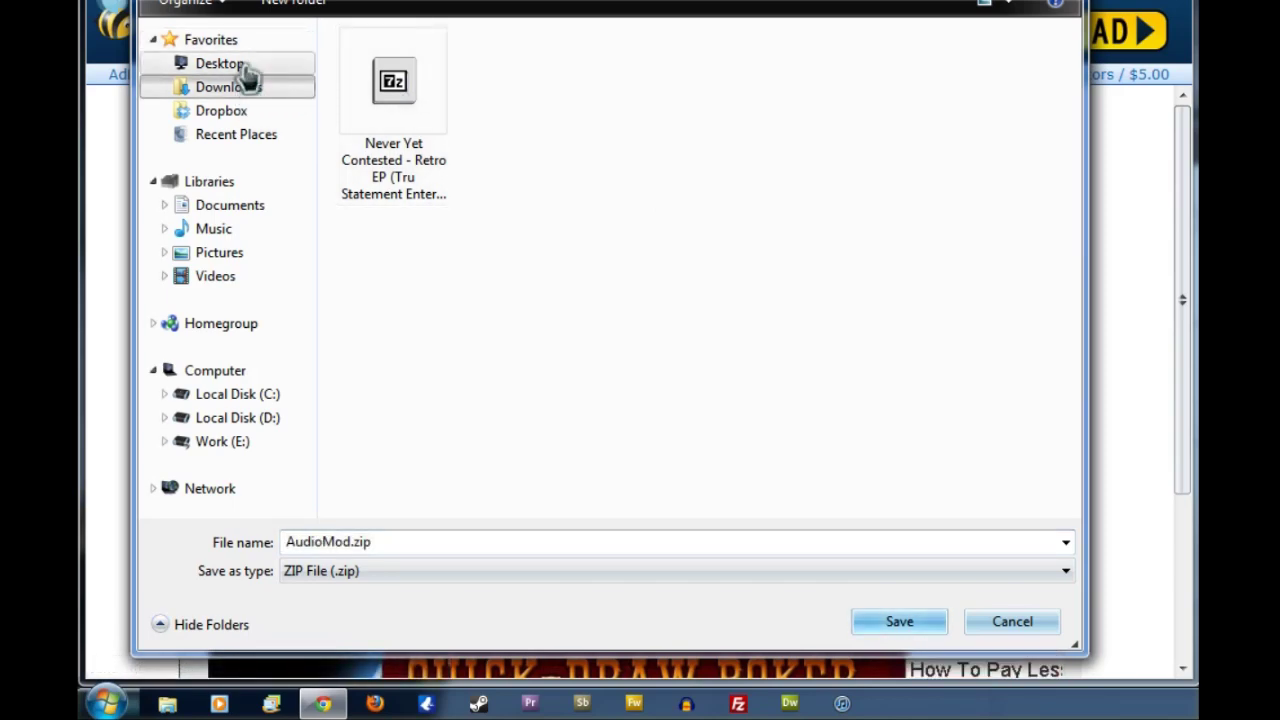
pyautogui.click(243, 66)
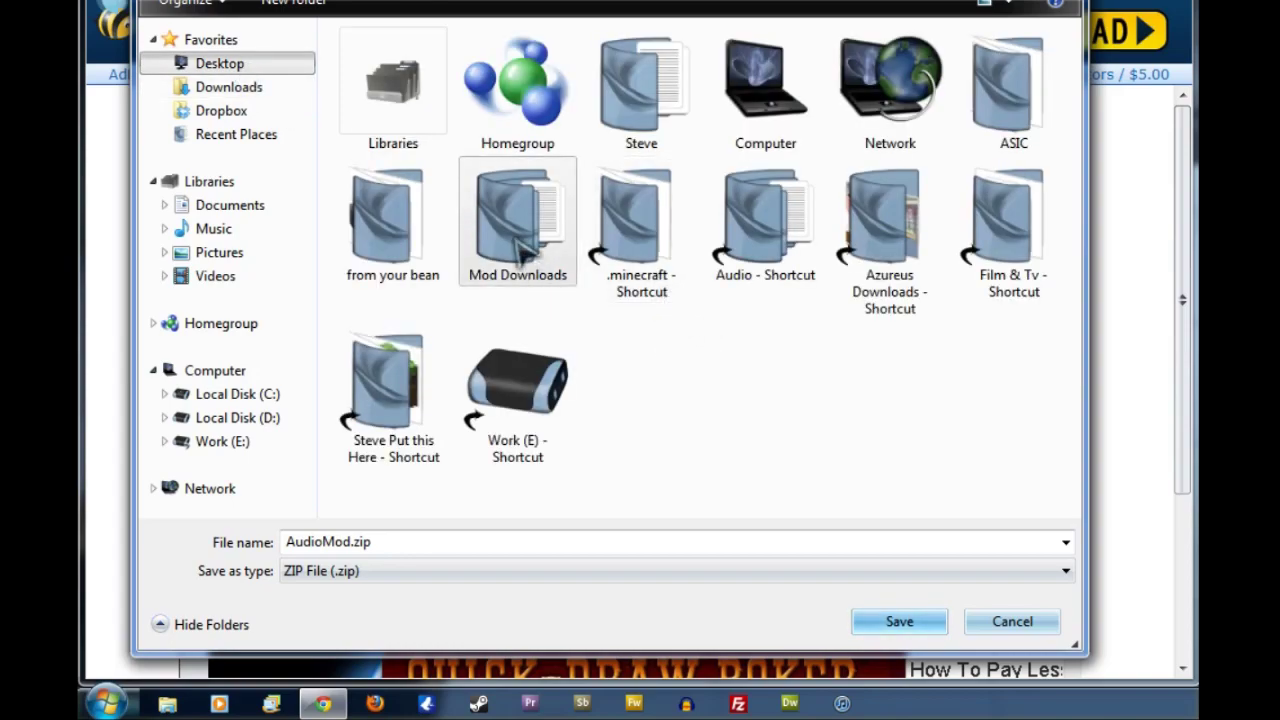
pyautogui.doubleClick(520, 250)
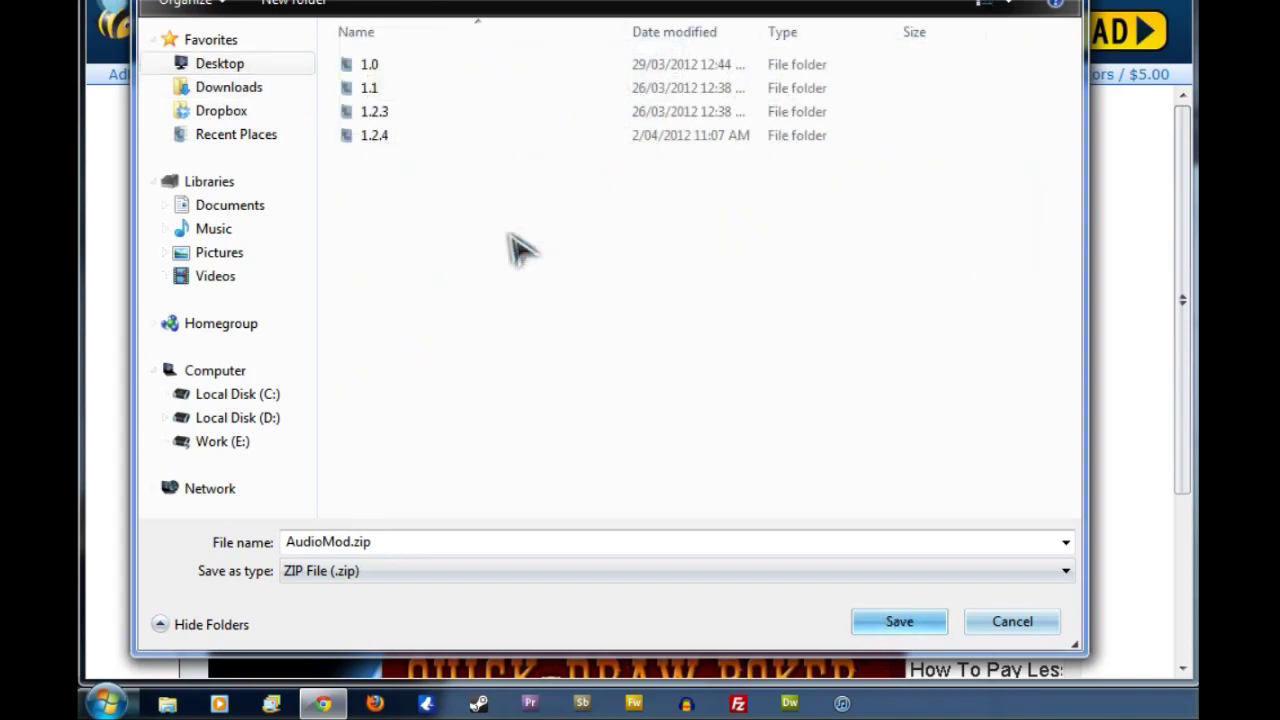
pyautogui.doubleClick(405, 140)
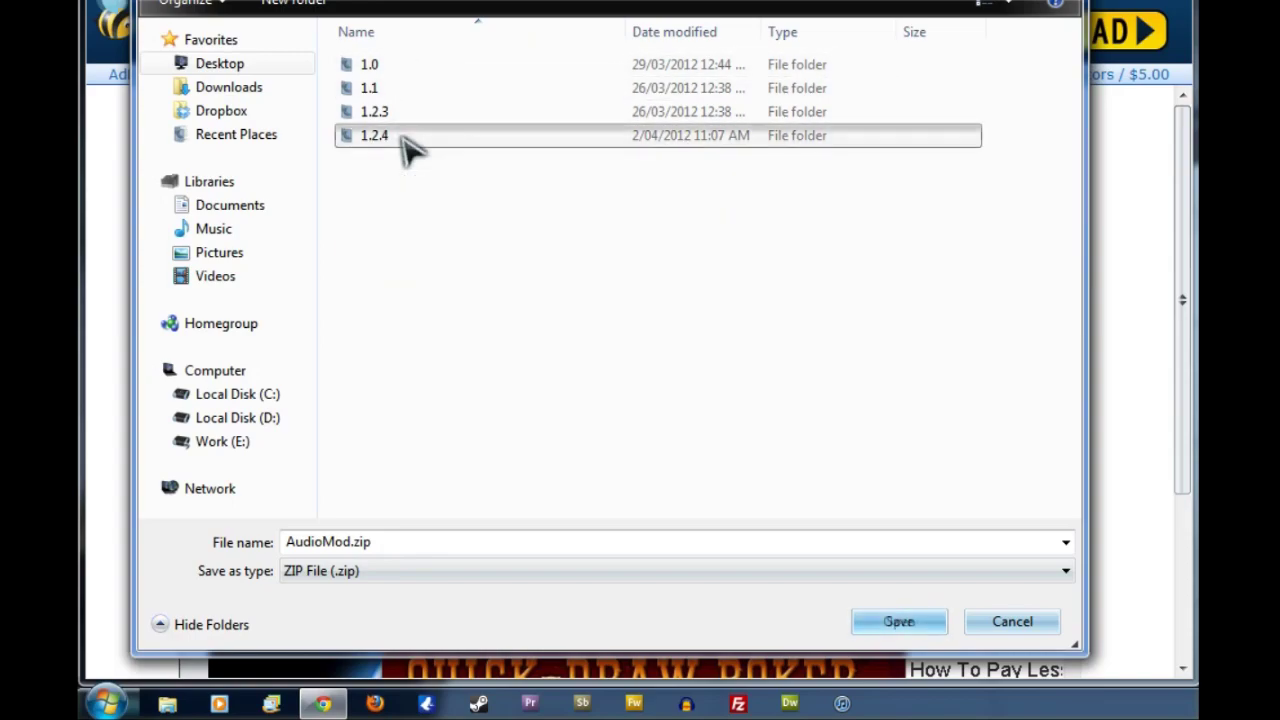
pyautogui.click(900, 625)
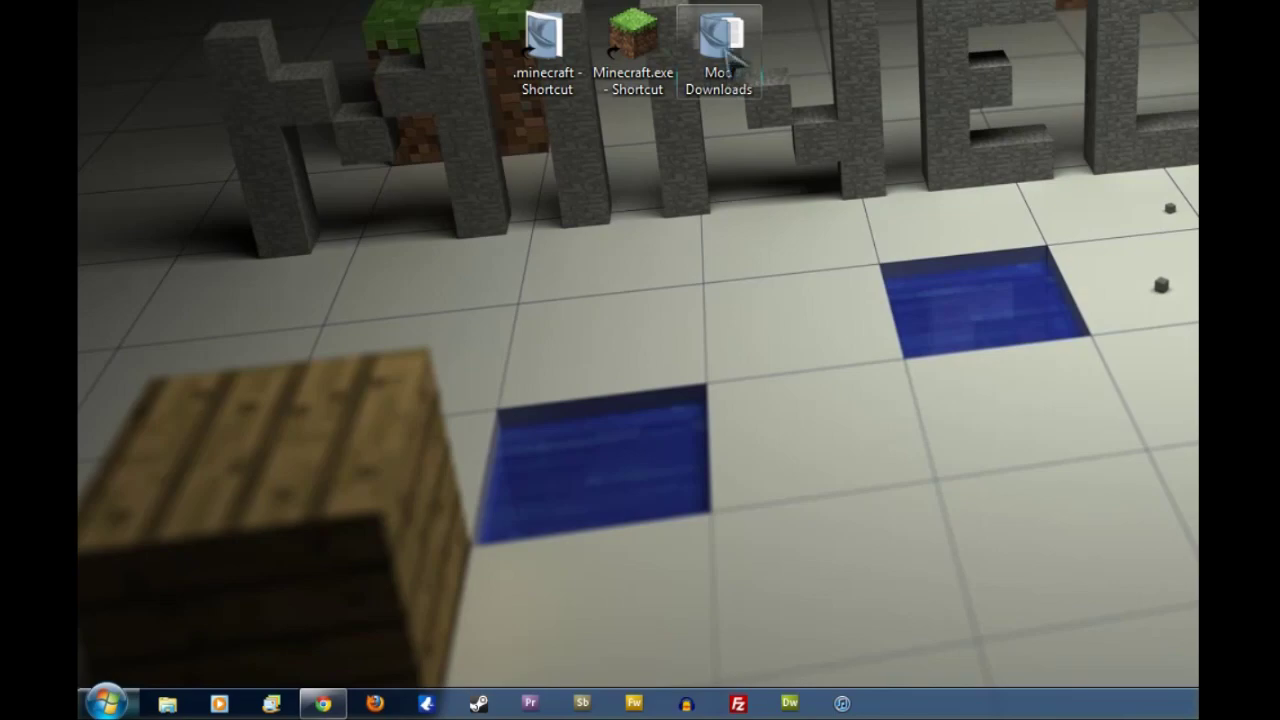
# Open the 1.2.4 folder inside Mod Downloads from the desktop and select AudioMod.zip.
pyautogui.doubleClick(728, 45)
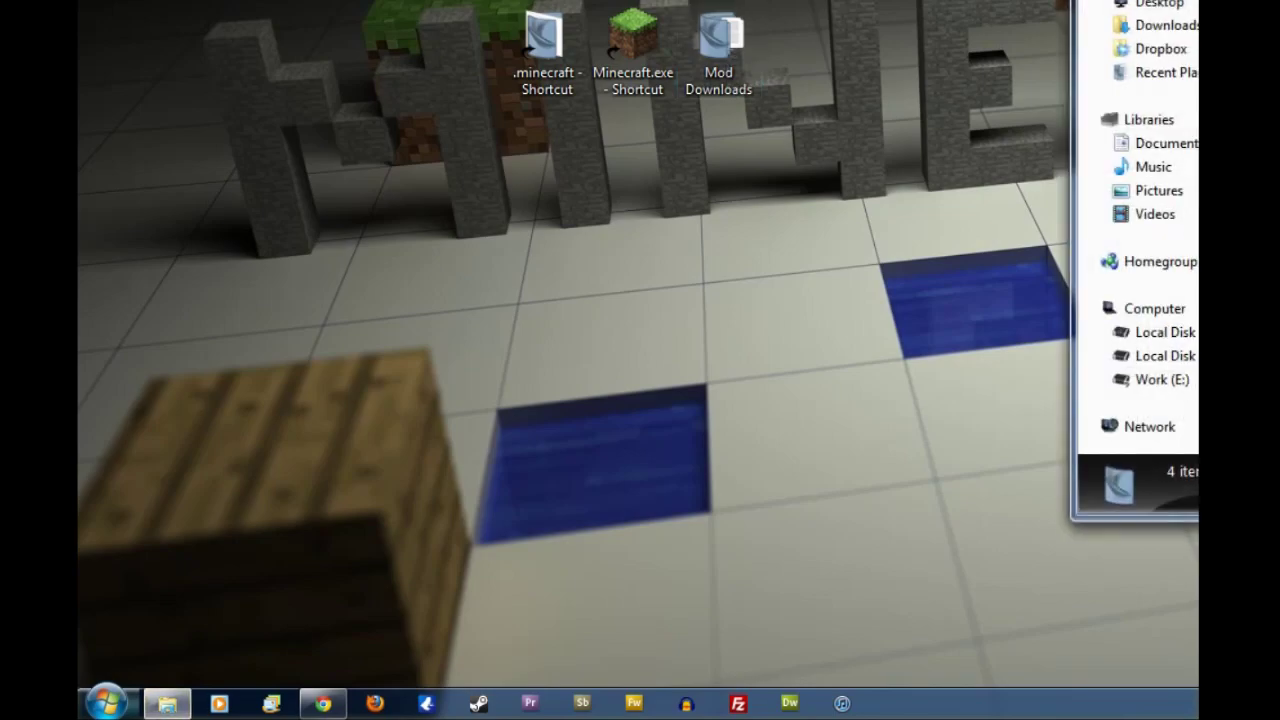
pyautogui.moveTo(1150, 10); pyautogui.dragTo(735, 8)
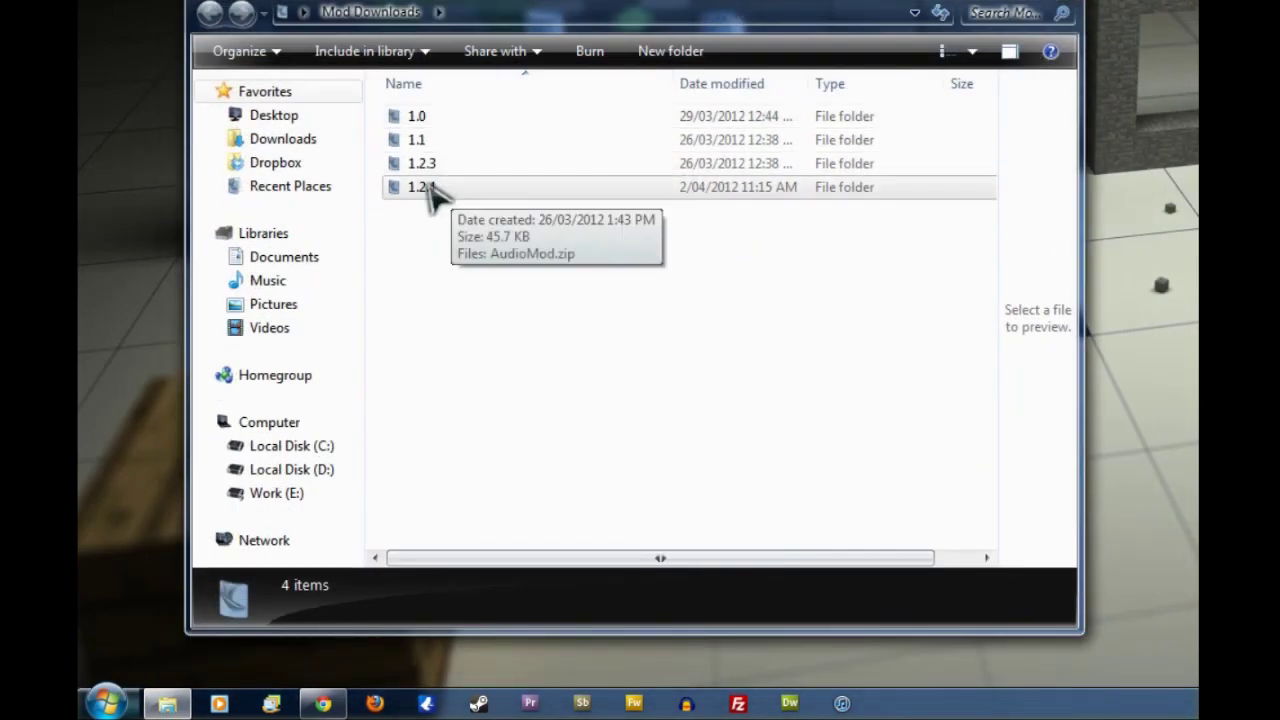
pyautogui.doubleClick(432, 188)
pyautogui.click(457, 122)
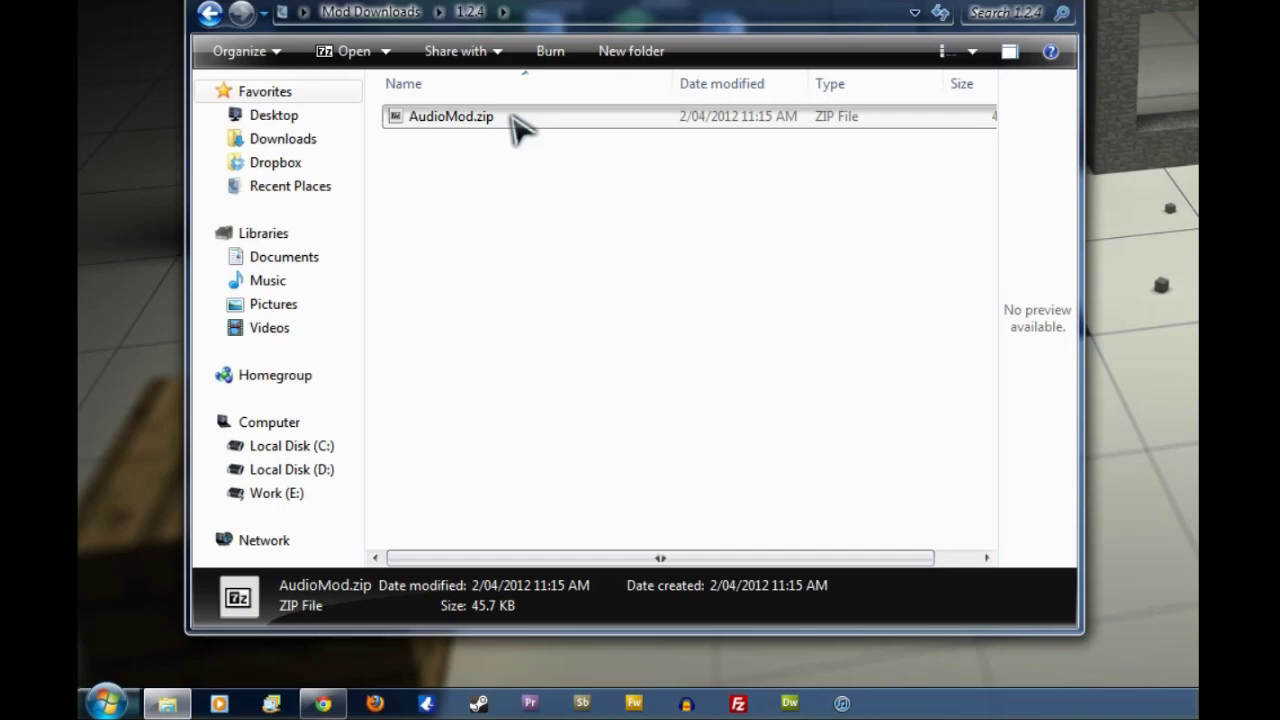
# Open the AudioMod.zip archive in 7-Zip on the right half of the screen and close the 1.2.4 folder window.
pyautogui.rightClick(513, 117)
pyautogui.moveTo(648, 146)
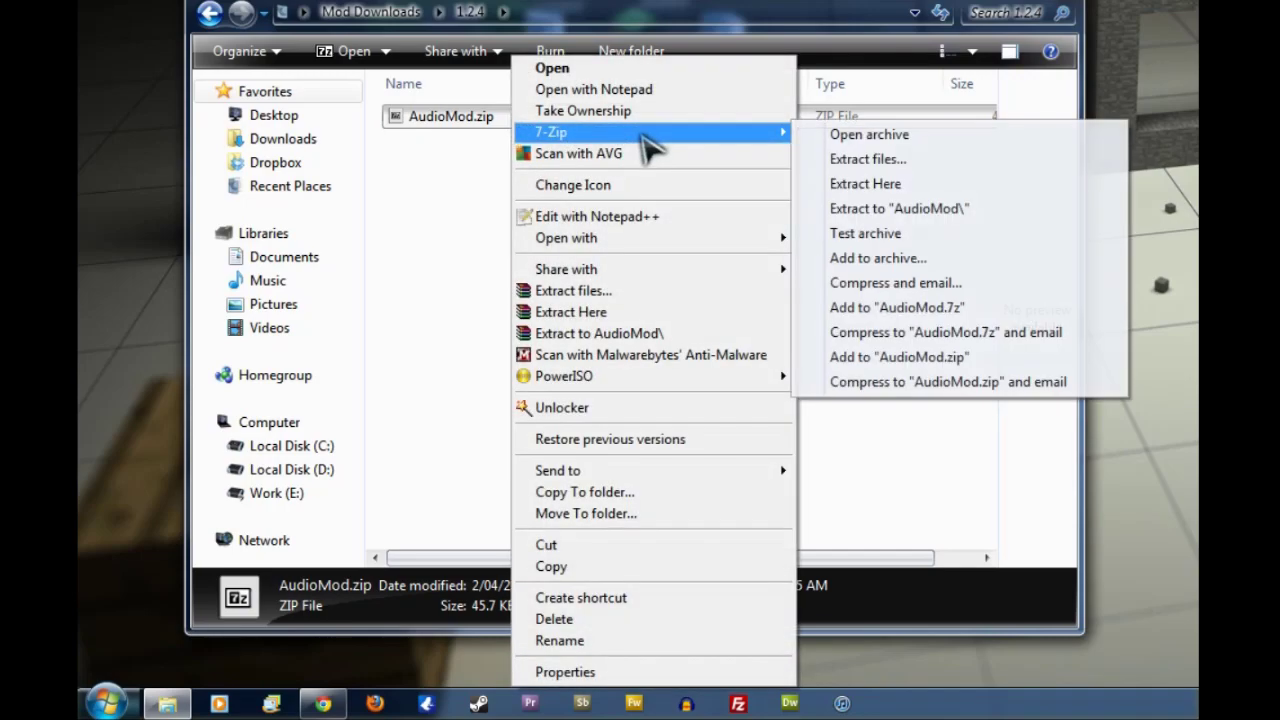
pyautogui.click(890, 136)
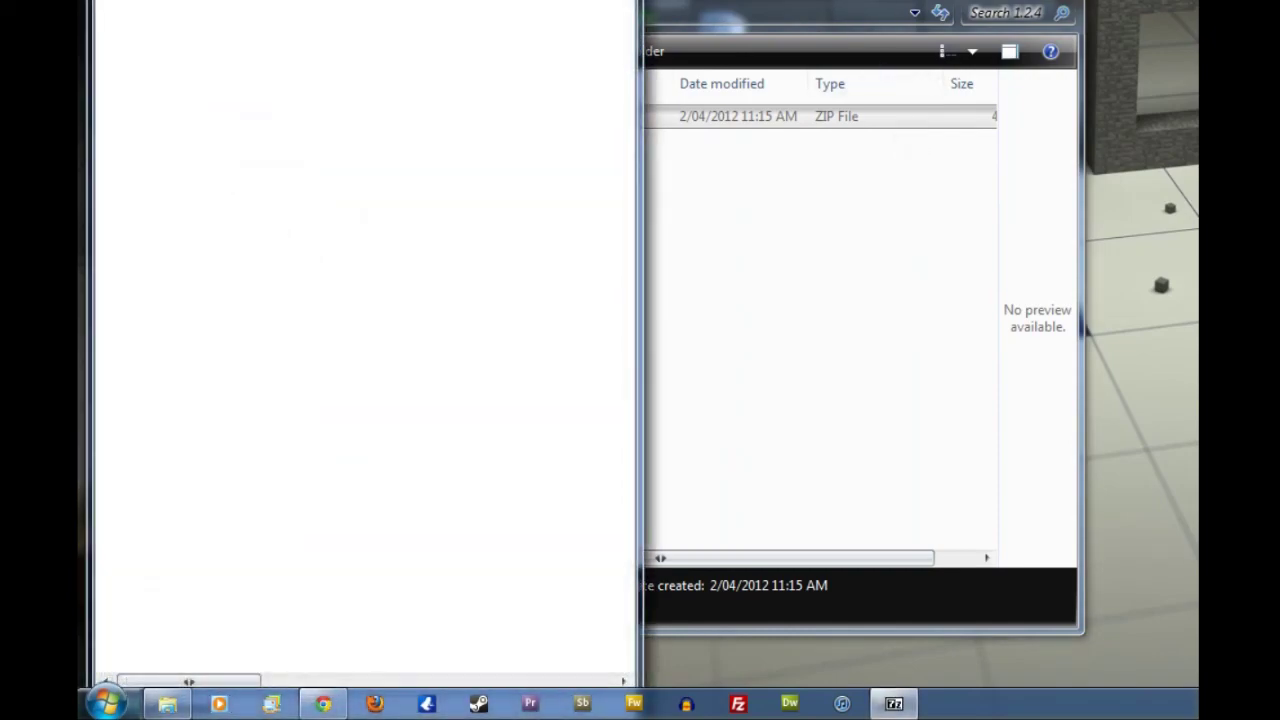
pyautogui.press('super+Right')
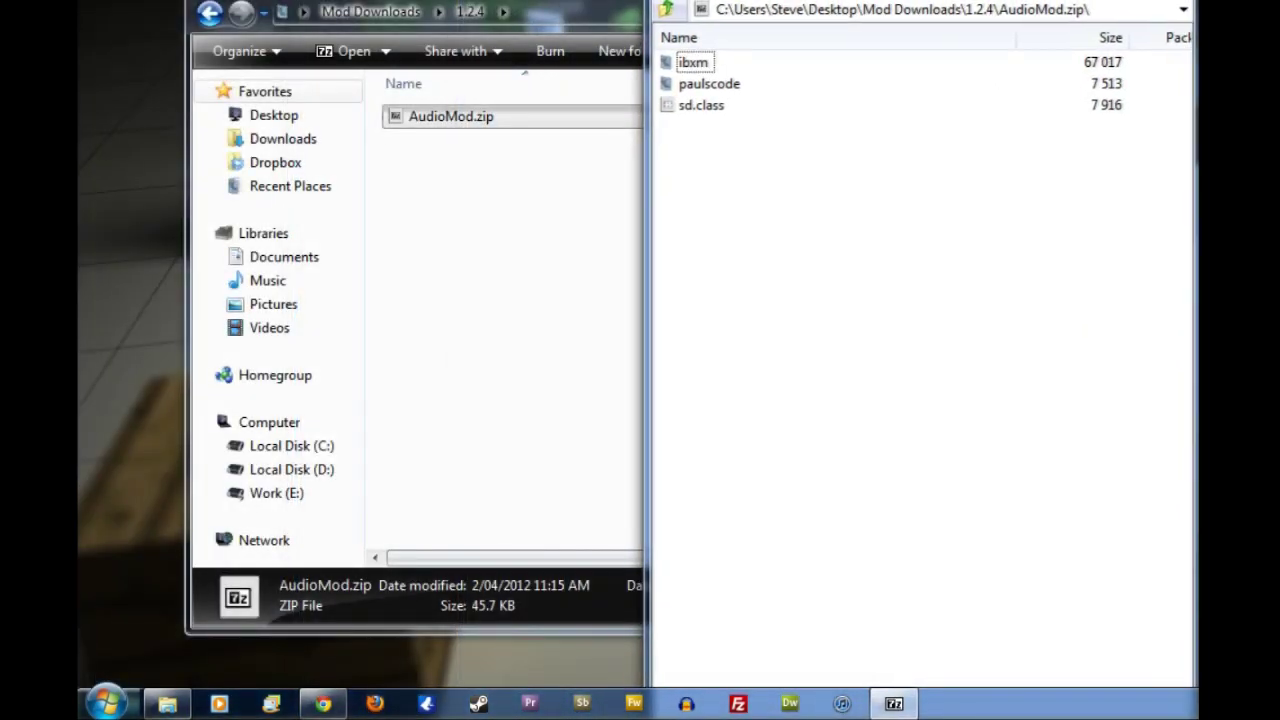
pyautogui.click(576, 8)
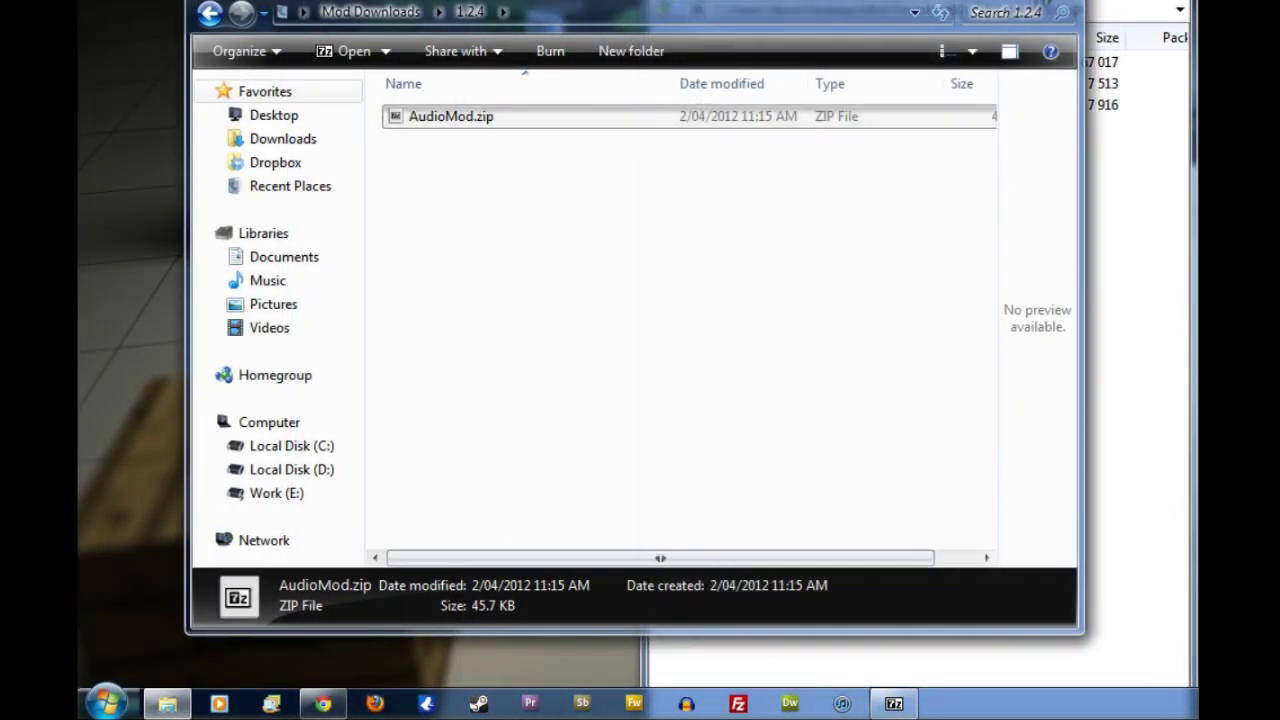
pyautogui.click(1044, 5)
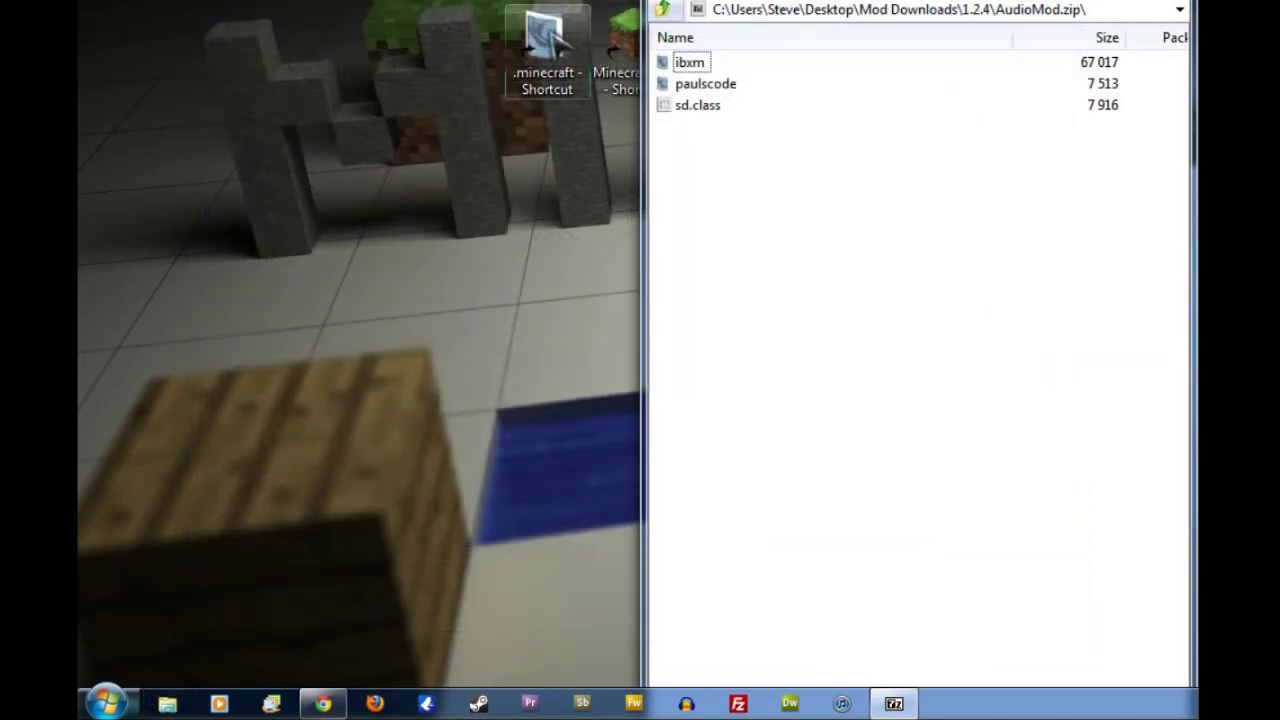
# Open the bin folder through the .minecraft desktop shortcut and select minecraft.jar.
pyautogui.click(548, 38)
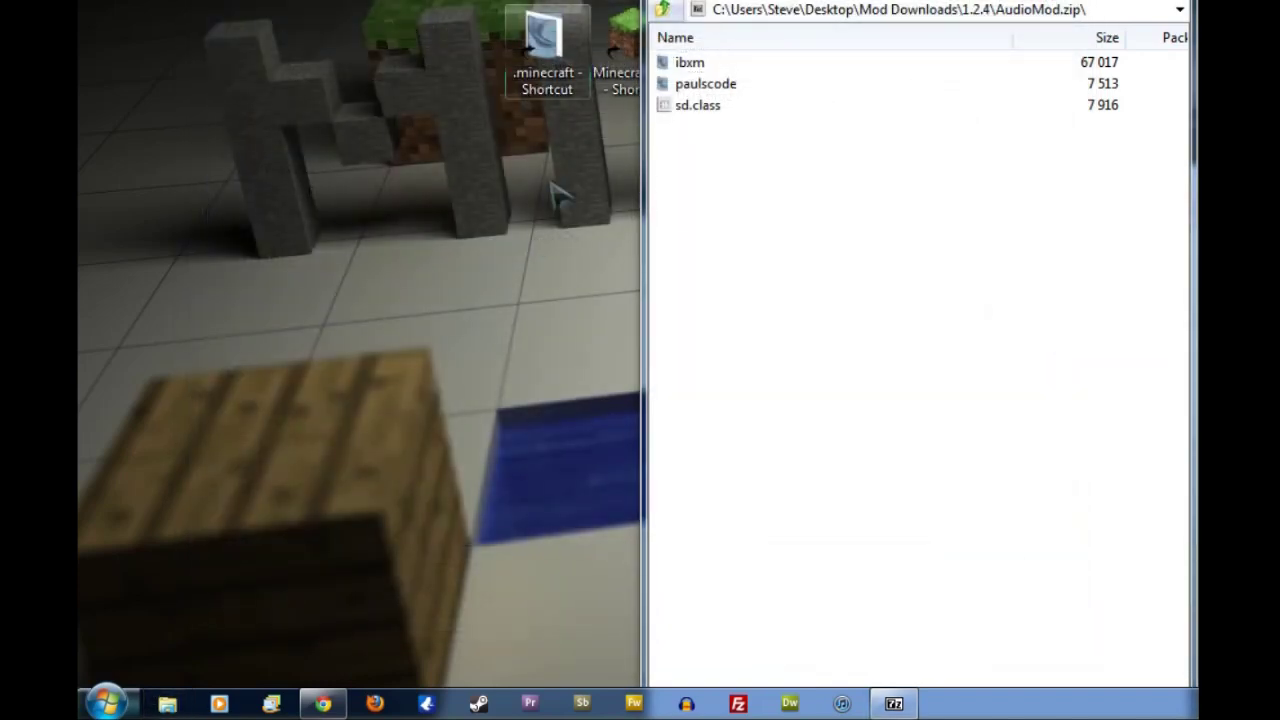
pyautogui.doubleClick(545, 40)
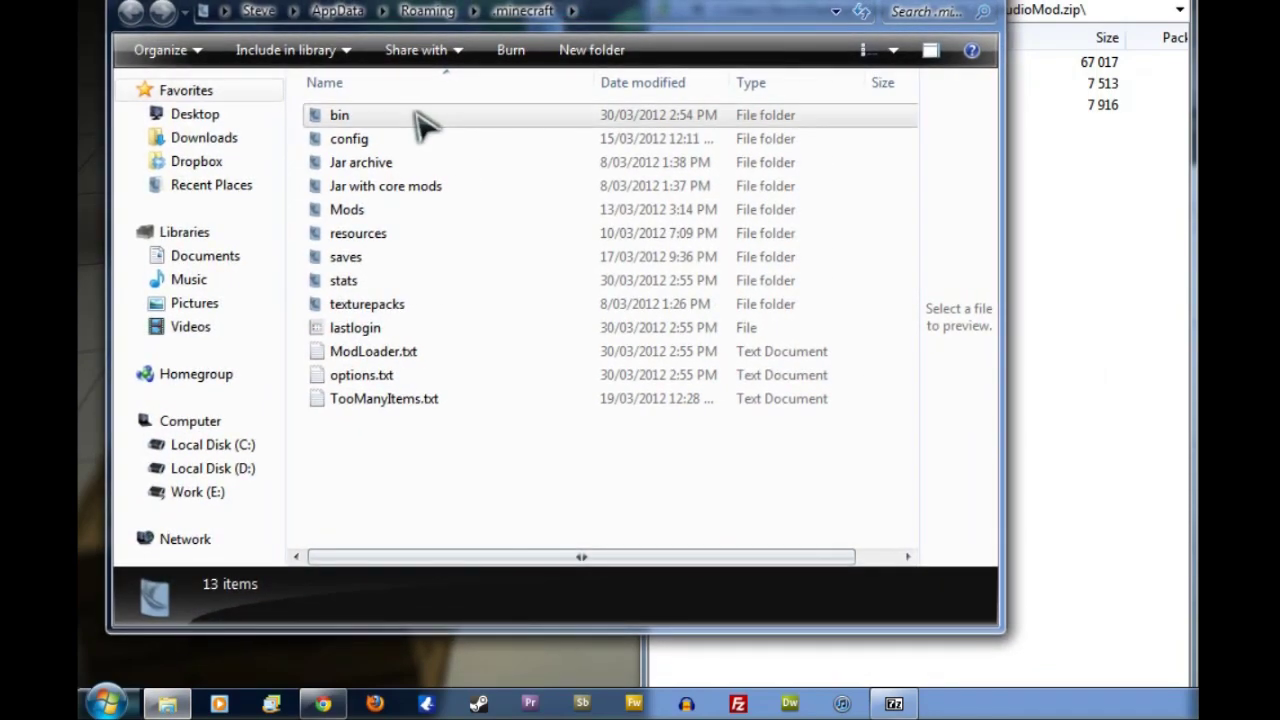
pyautogui.click(426, 118)
pyautogui.doubleClick(478, 118)
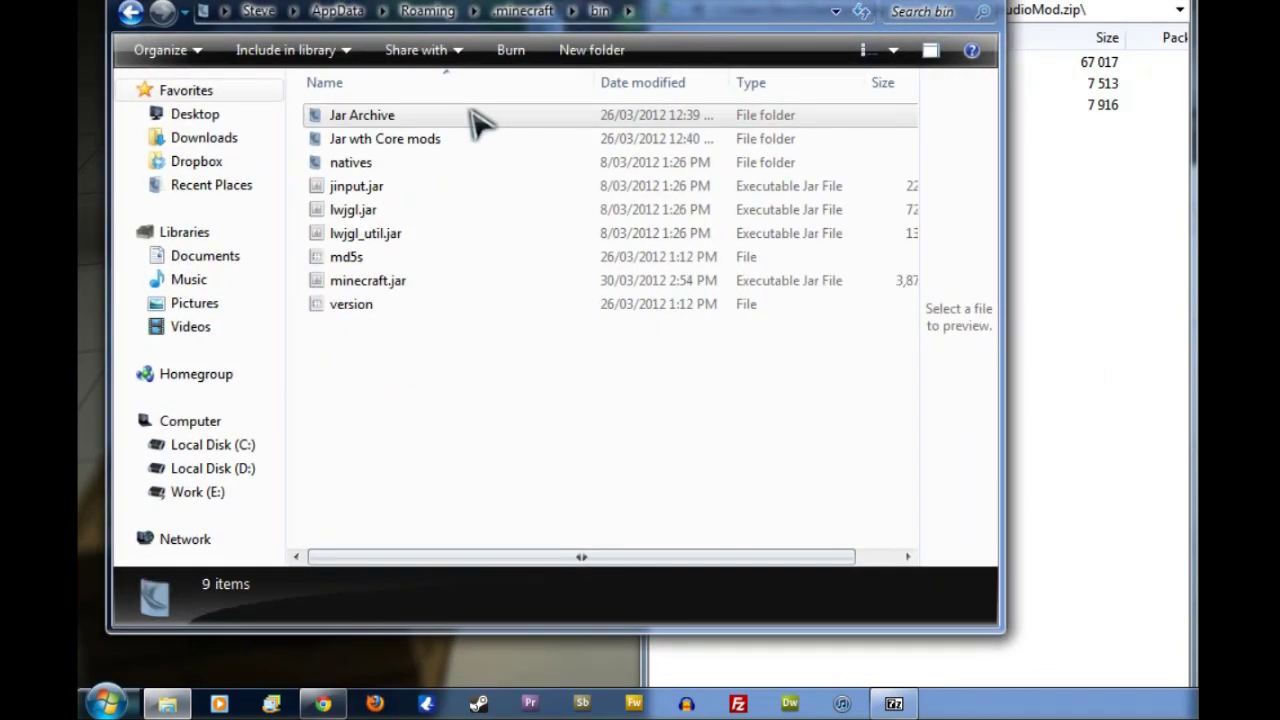
pyautogui.click(470, 286)
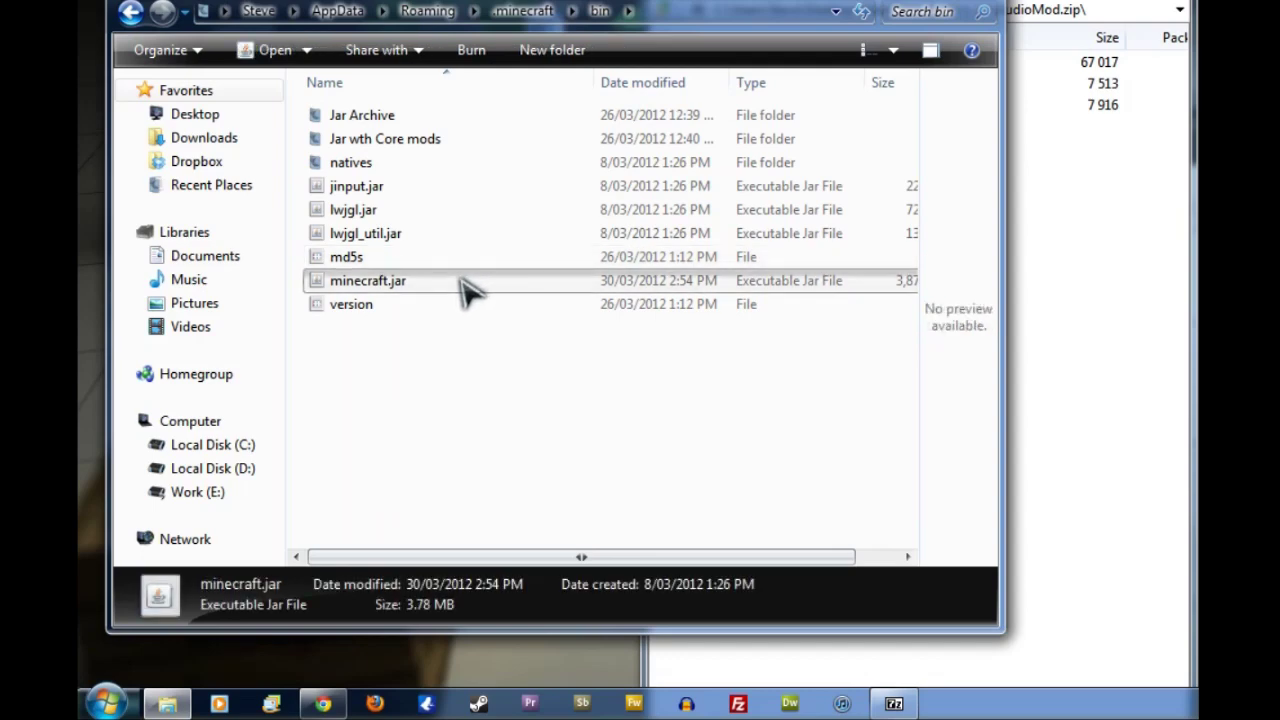
# Open minecraft.jar as an archive in 7-Zip and place it on the left half beside AudioMod.zip.
pyautogui.rightClick(428, 287)
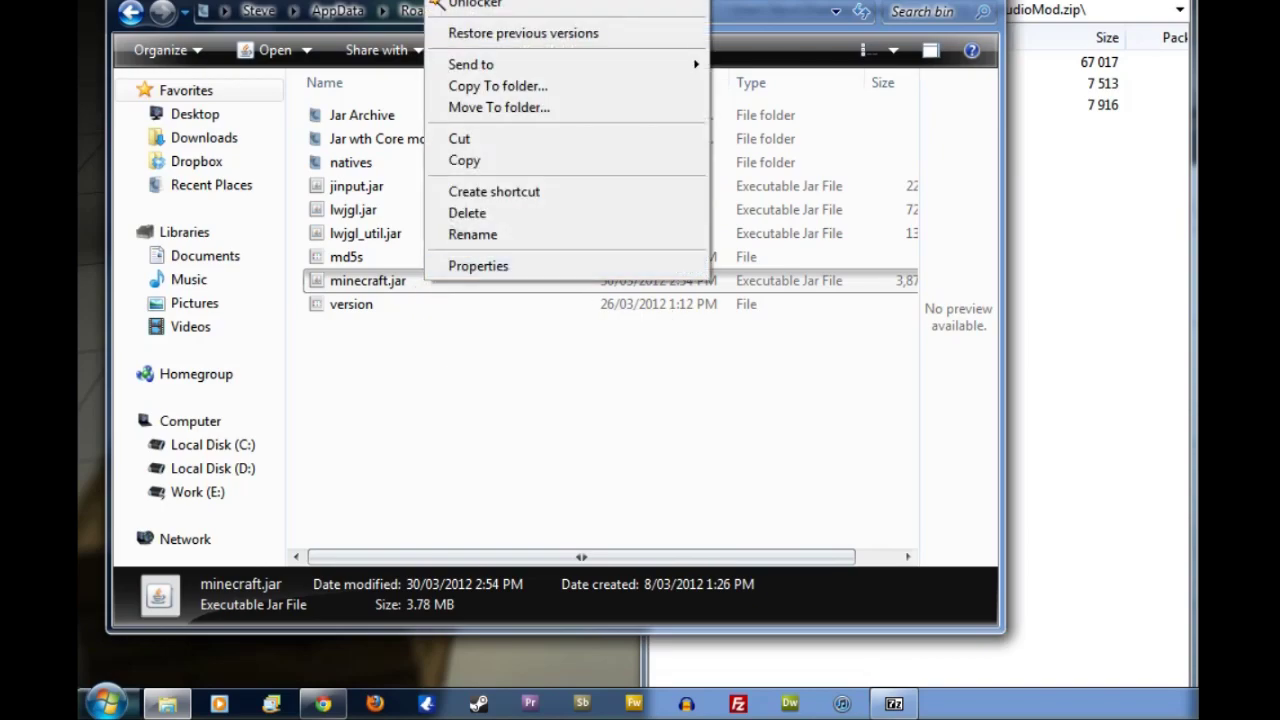
pyautogui.click(470, 0)
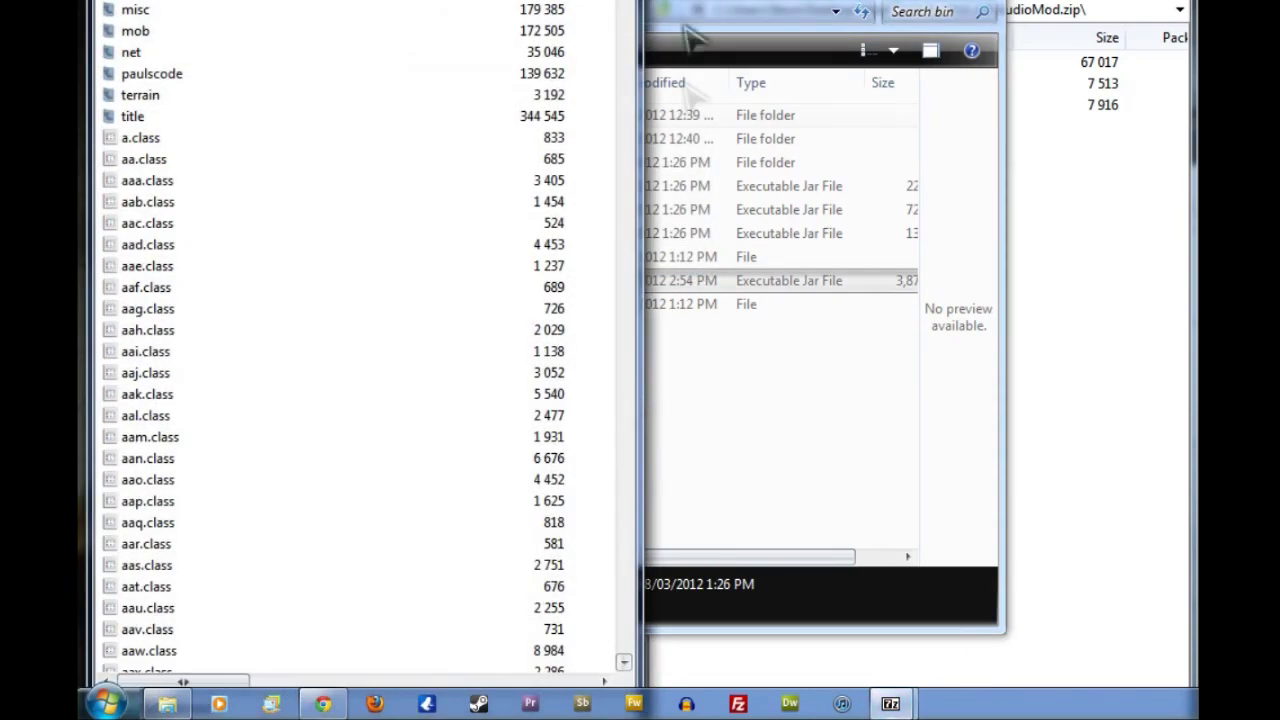
pyautogui.press('super+Down')
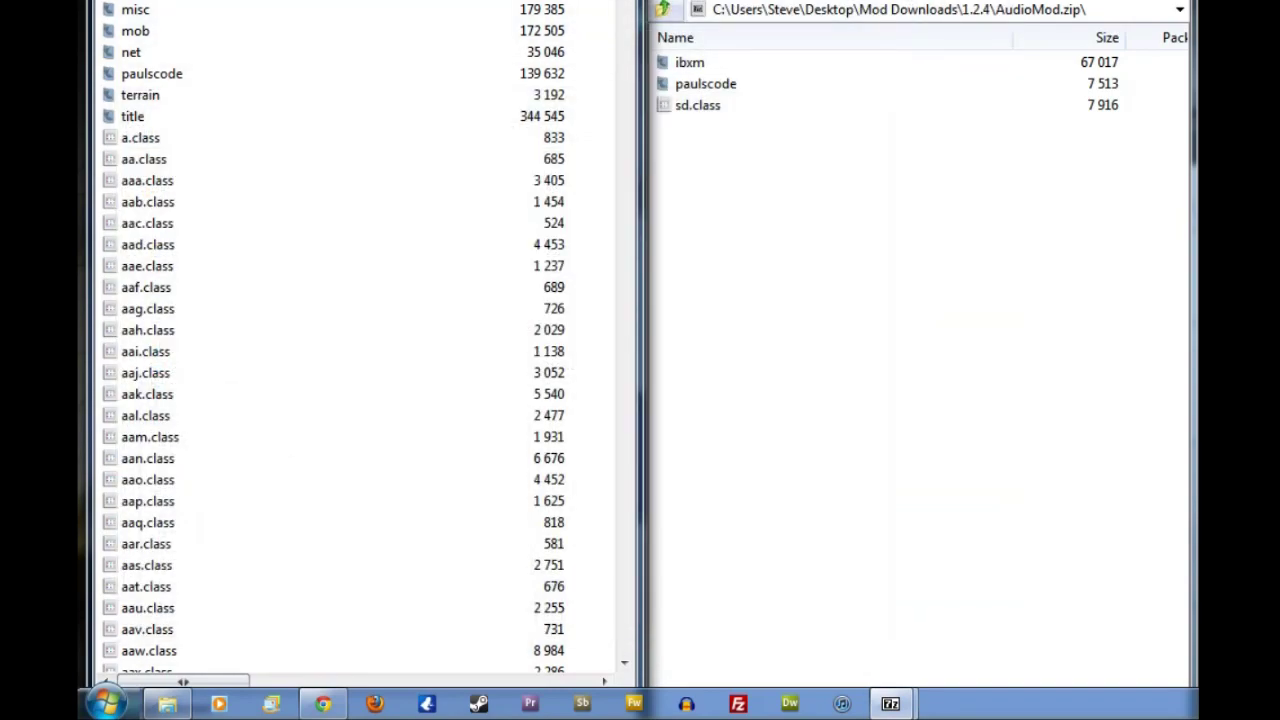
pyautogui.press('super+Left')
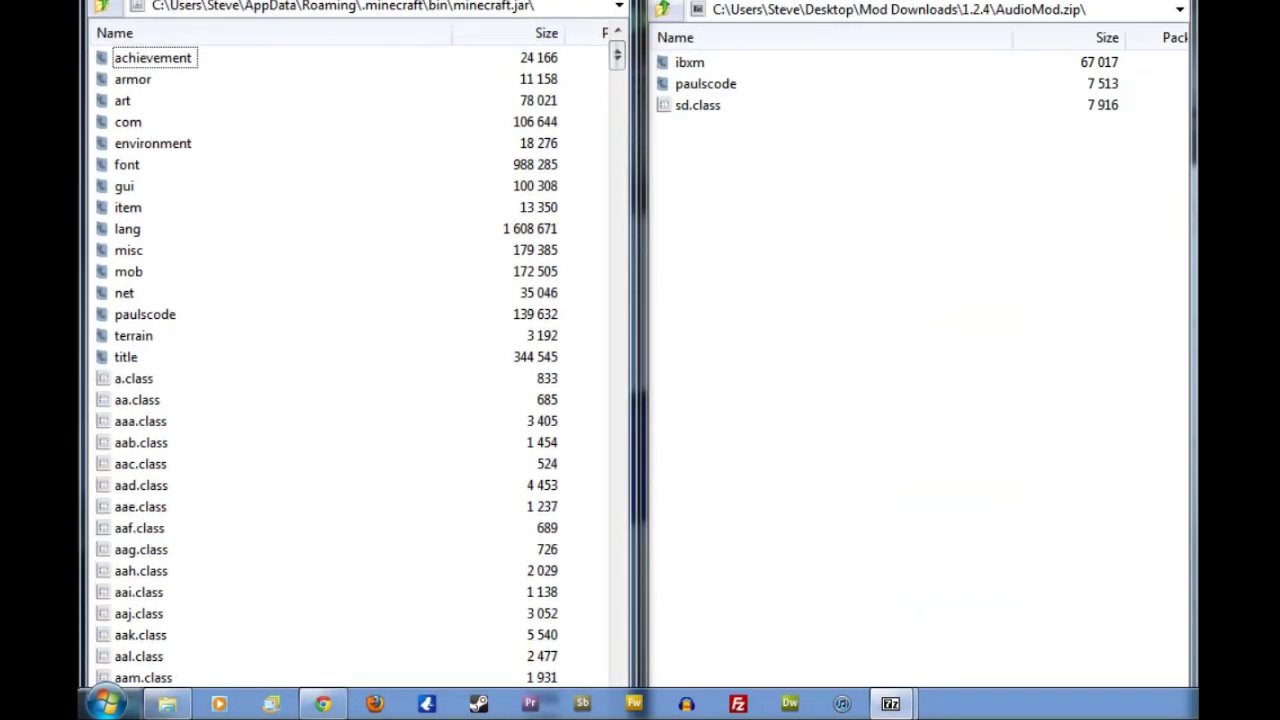
# Copy ibxm, paulscode and sd.class from AudioMod.zip into the top level of minecraft.jar, and close the AudioMod.zip archive window.
pyautogui.click(896, 358)
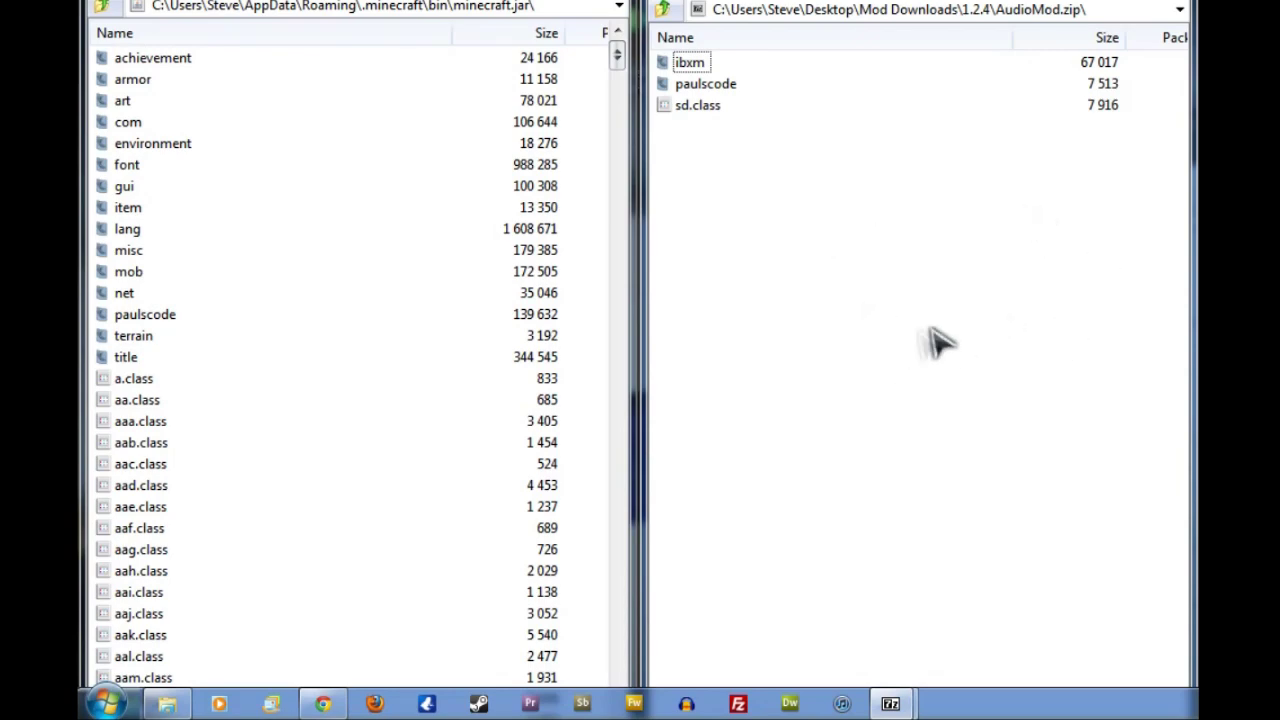
pyautogui.click(364, 351)
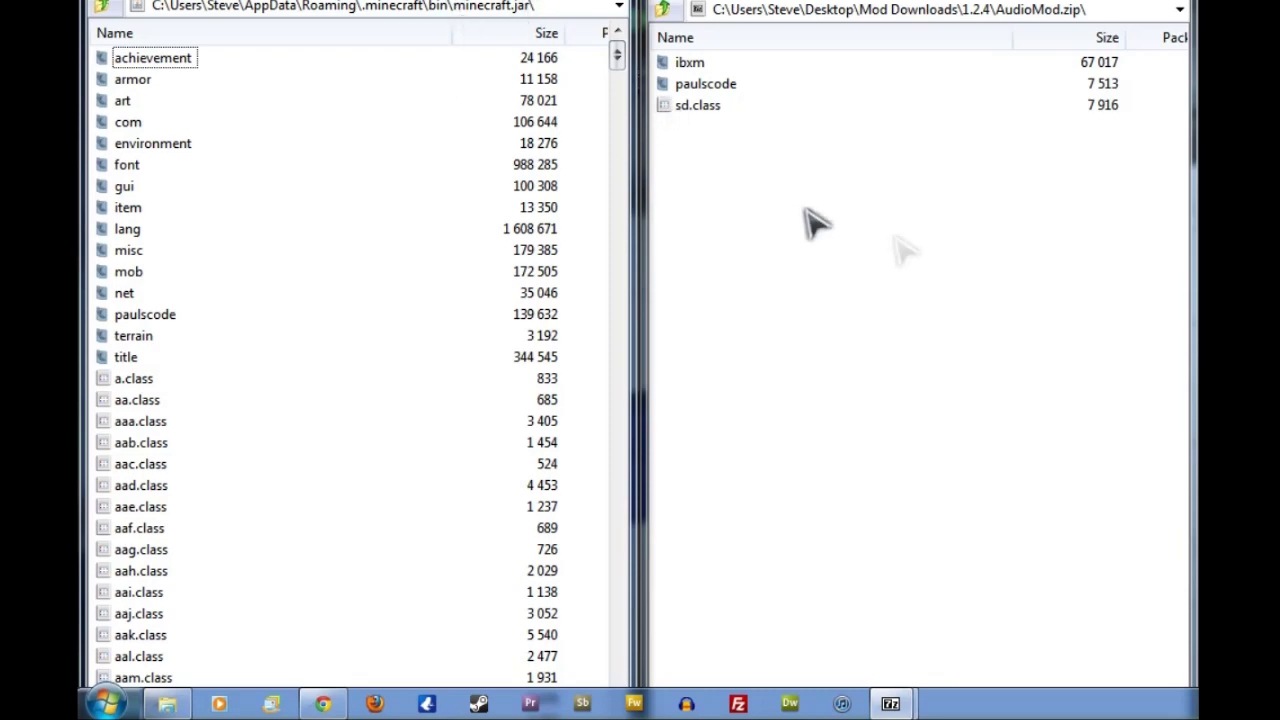
pyautogui.moveTo(746, 178); pyautogui.dragTo(692, 68)
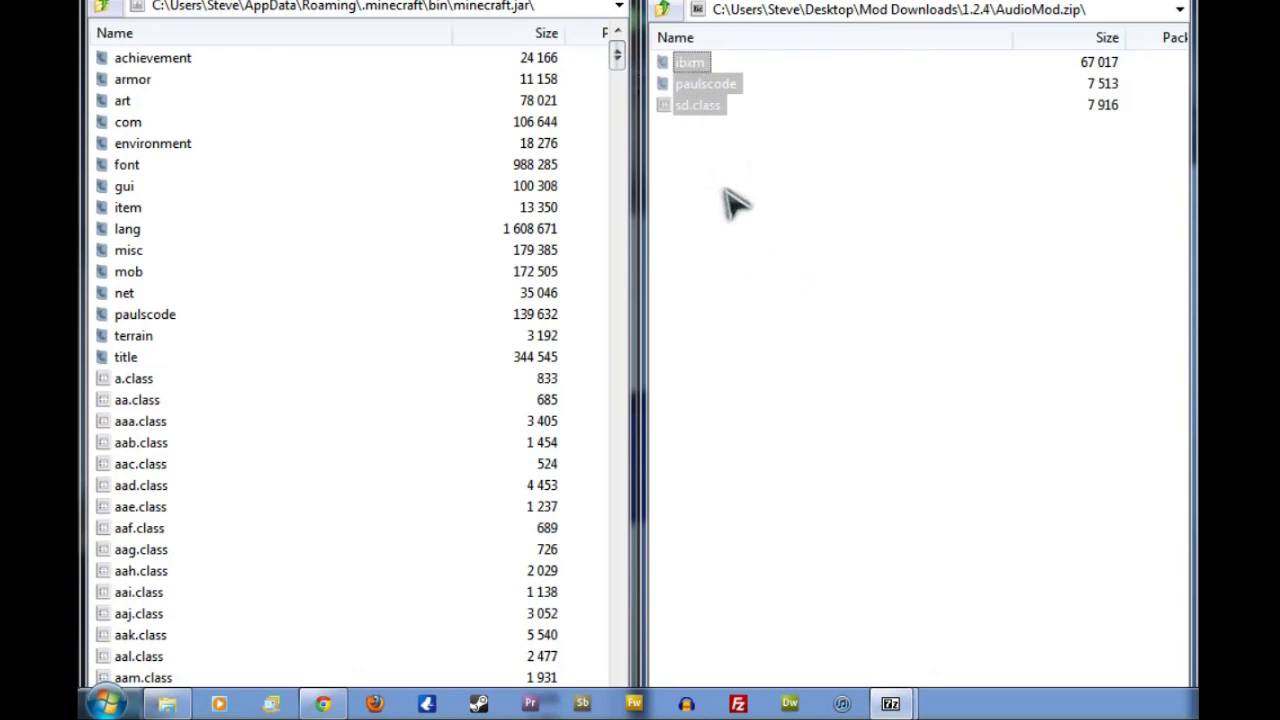
pyautogui.moveTo(705, 99); pyautogui.dragTo(615, 137)
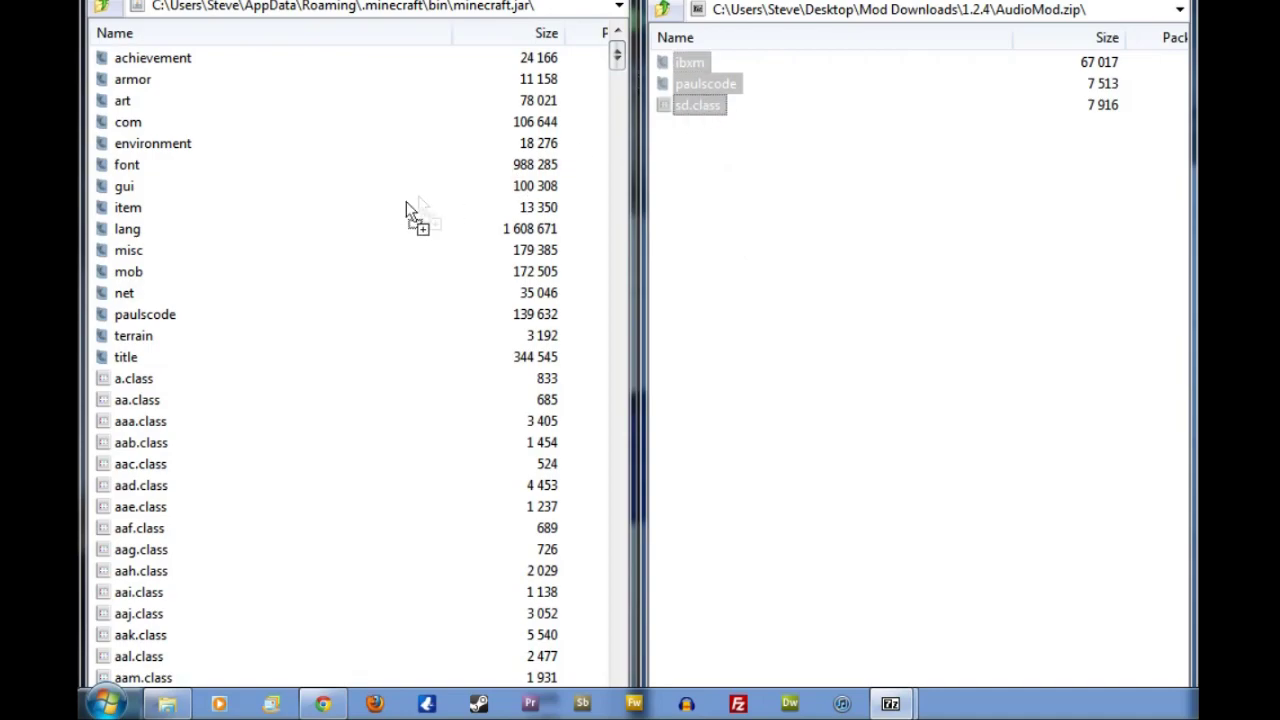
pyautogui.moveTo(406, 201); pyautogui.dragTo(406, 201)
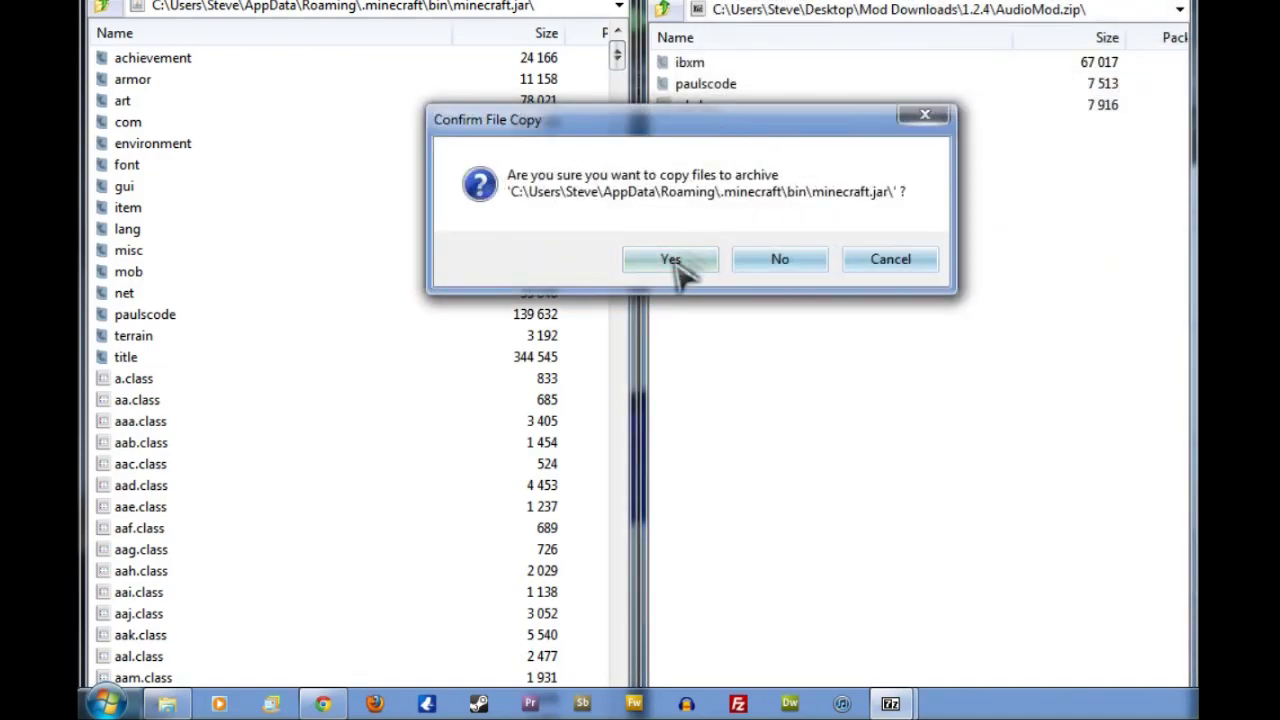
pyautogui.click(672, 262)
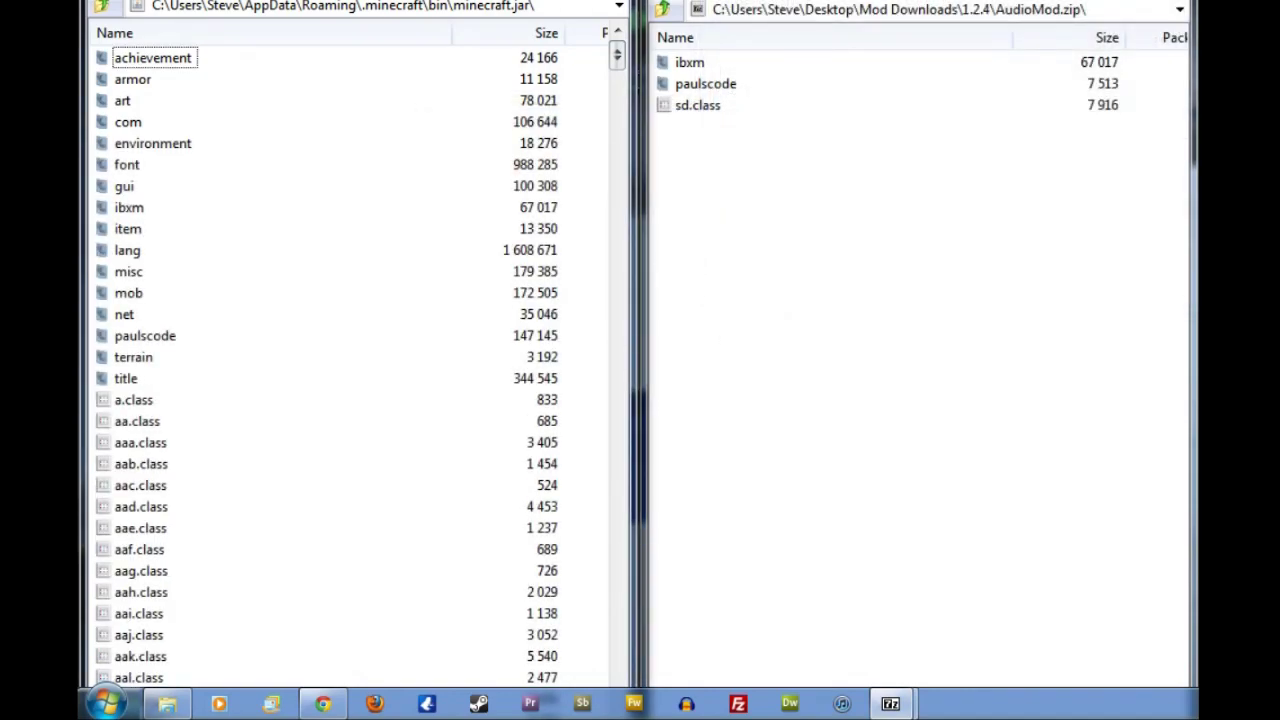
pyautogui.hotkey('alt', 'F4')
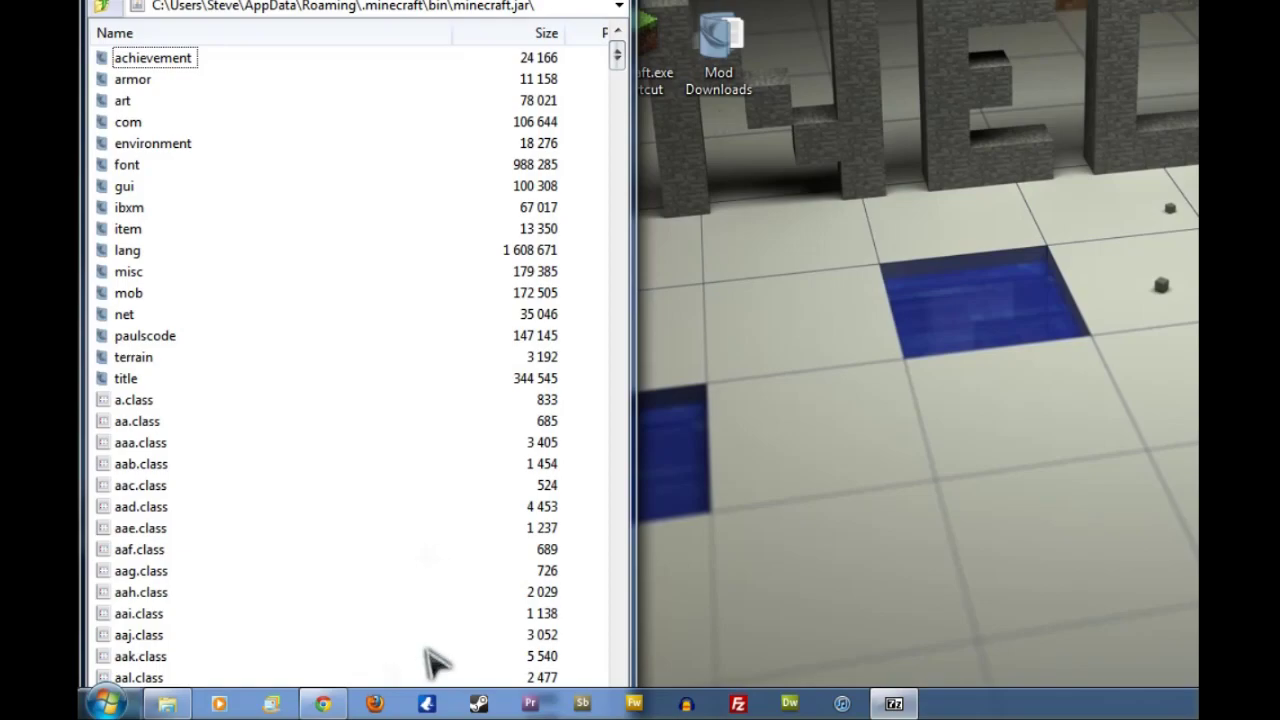
# Check the web page open in the Chrome browser and close the minecraft.jar archive window.
pyautogui.click(323, 704)
pyautogui.scroll(-1, 660, 390)
pyautogui.scroll(-15, 662, 390)
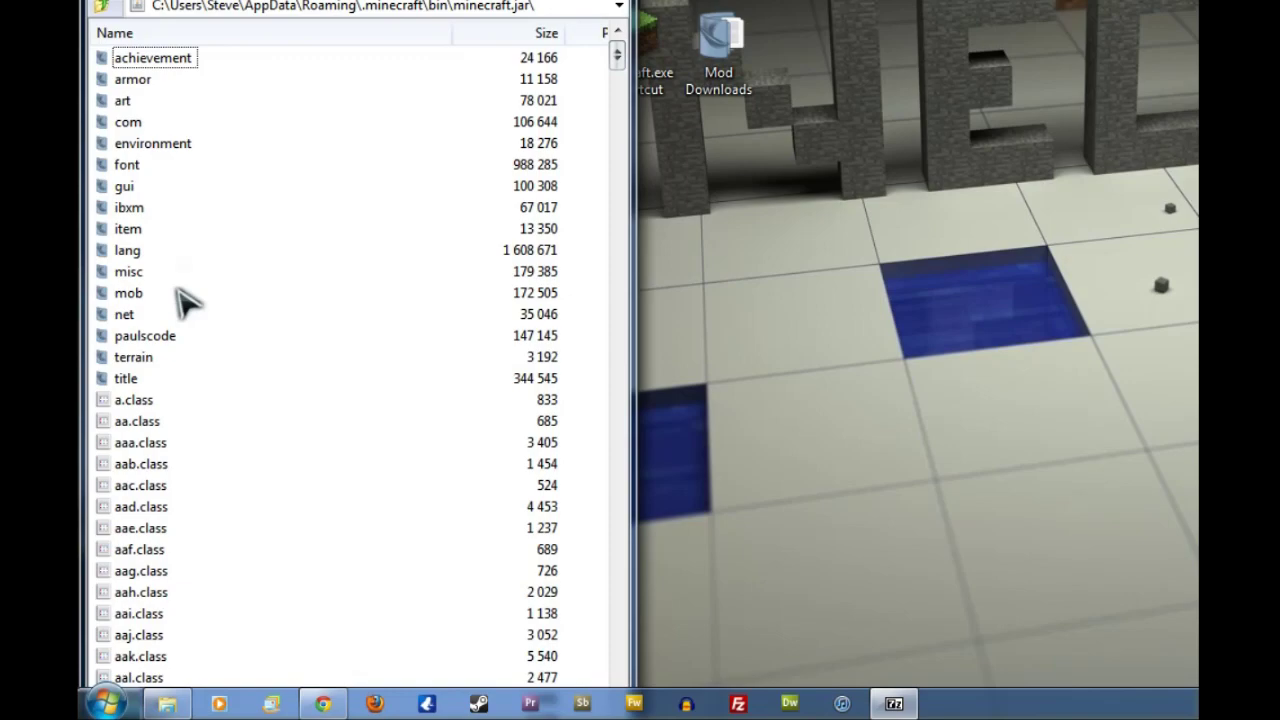
pyautogui.hotkey('alt', 'F4')
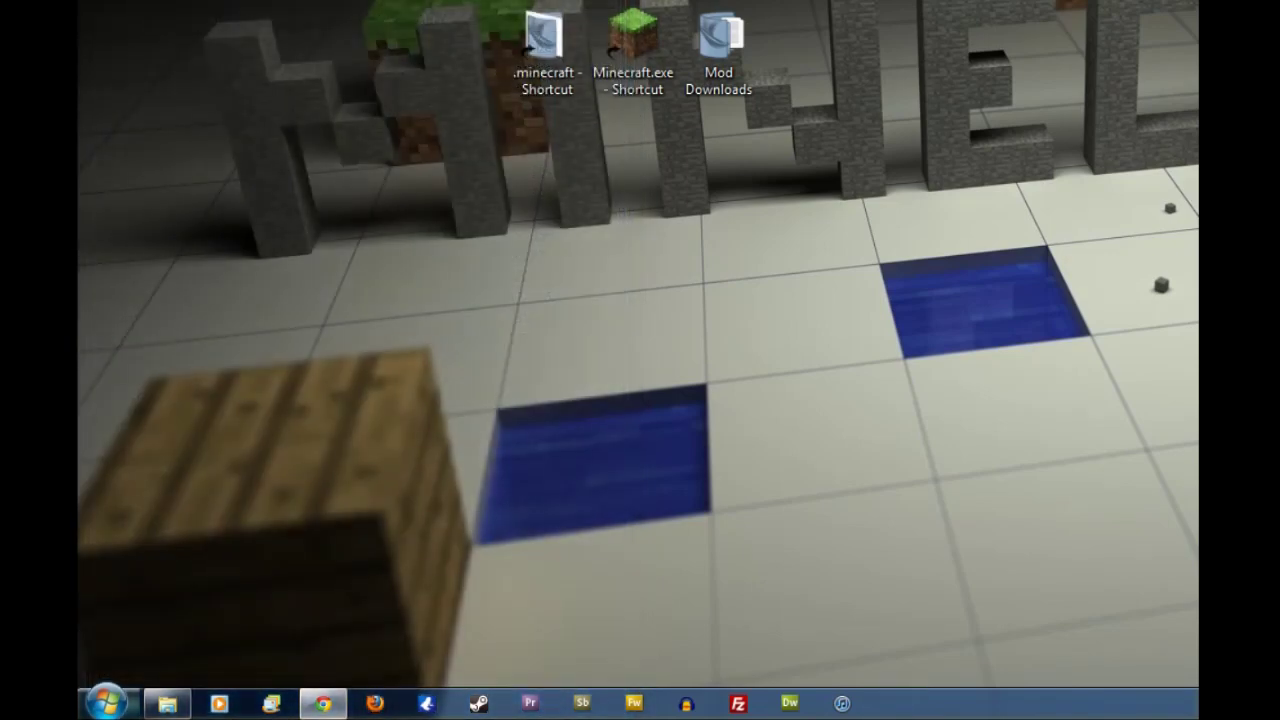
# Start Minecraft from its desktop shortcut with the remembered login and load a saved singleplayer world.
pyautogui.doubleClick(640, 52)
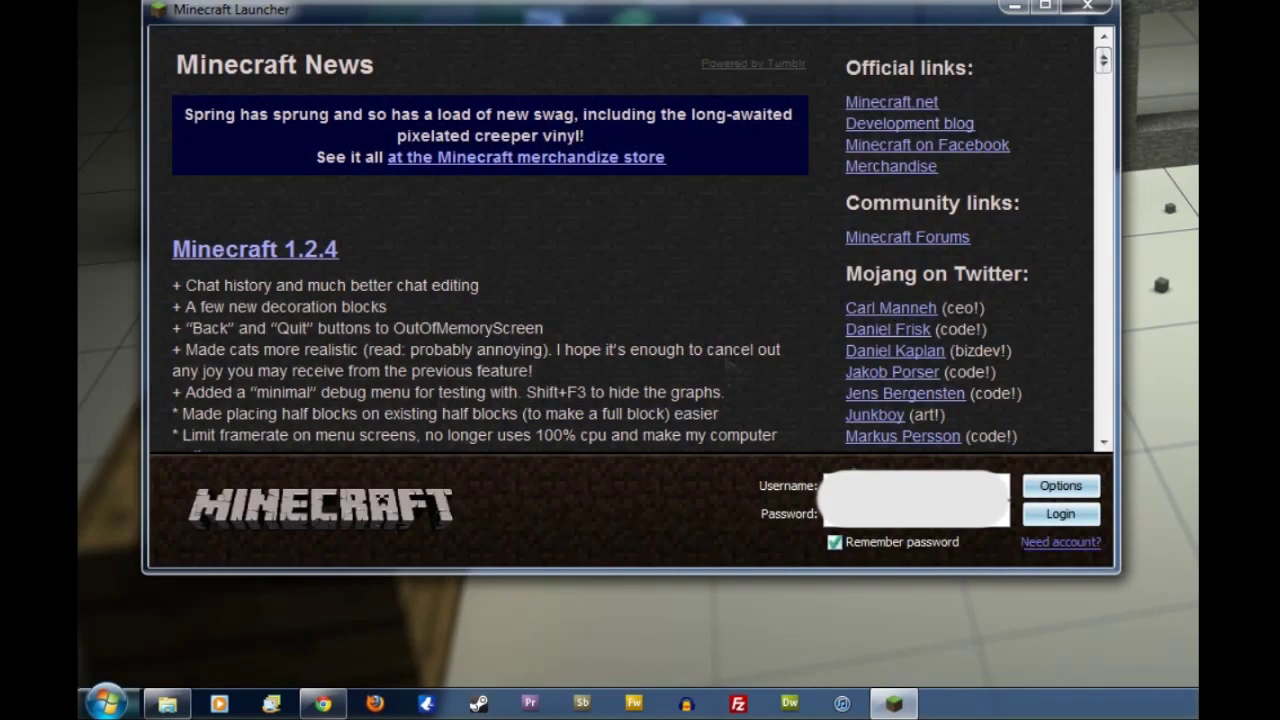
pyautogui.click(1055, 525)
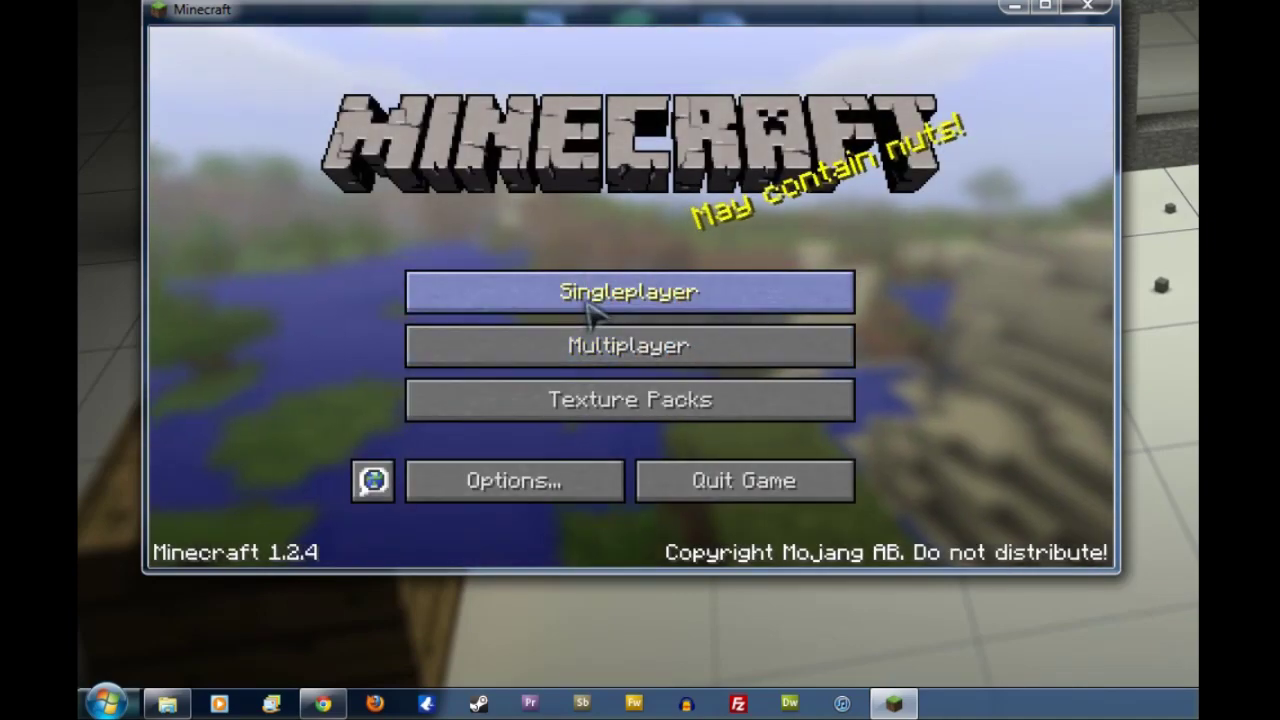
pyautogui.click(586, 298)
pyautogui.click(507, 270)
pyautogui.click(471, 484)
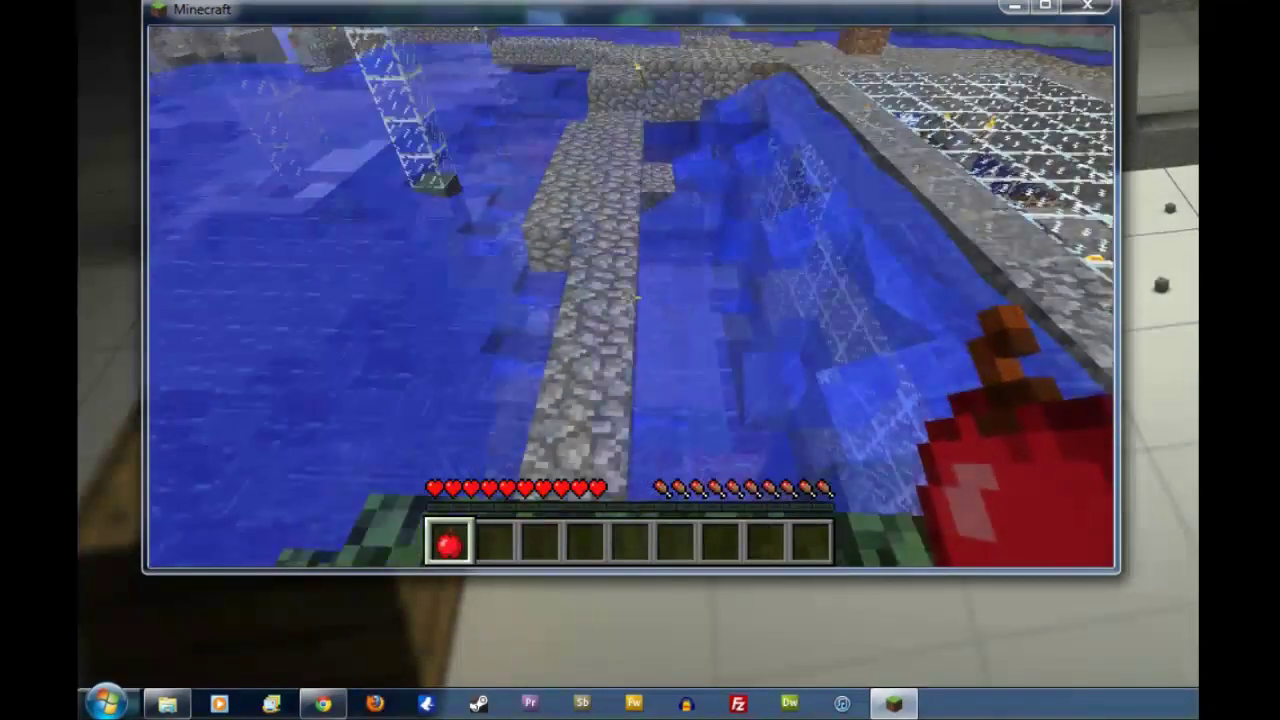
# Walk along the cobblestone path over the water to test that the modded game runs.
pyautogui.press('w')
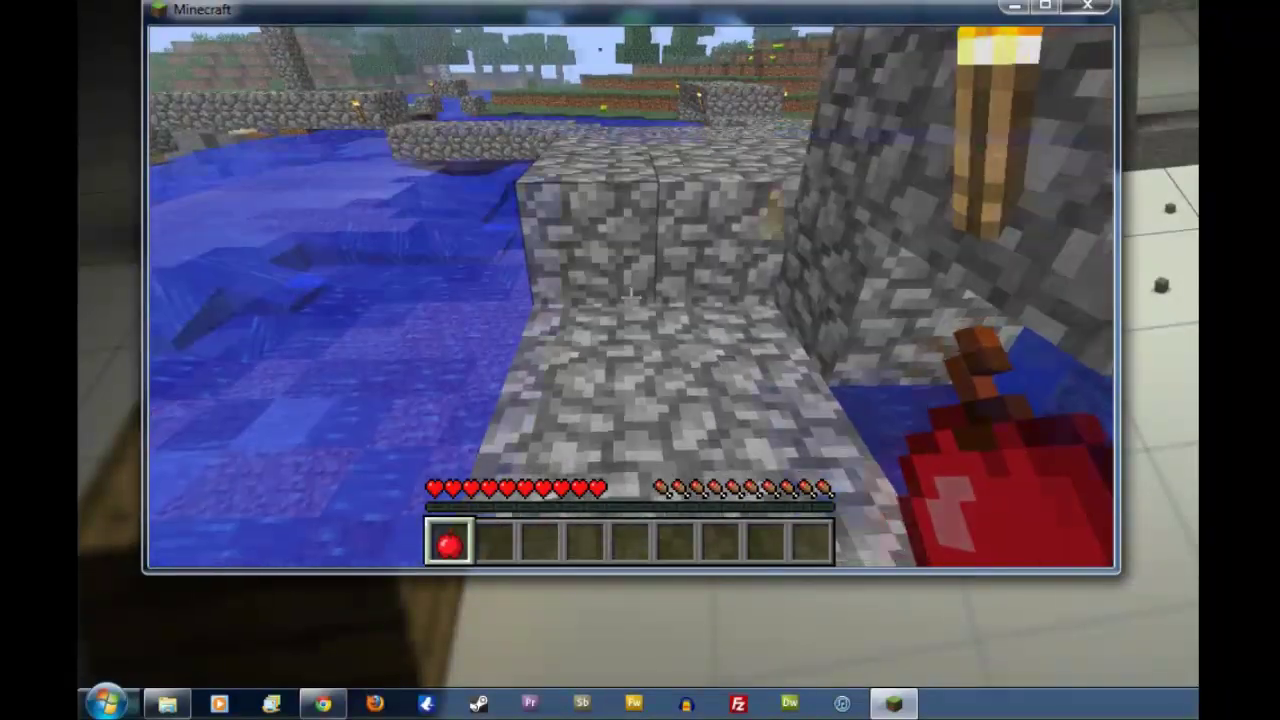
pyautogui.press('w')
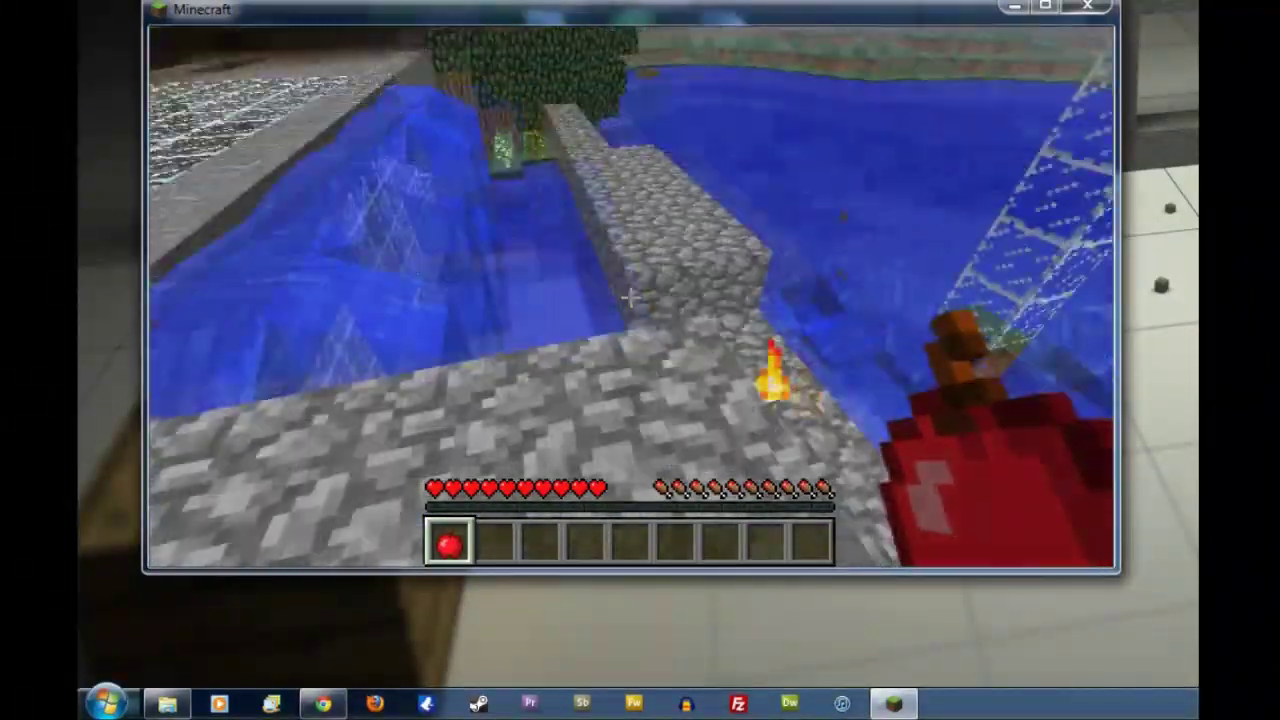
pyautogui.press('w')
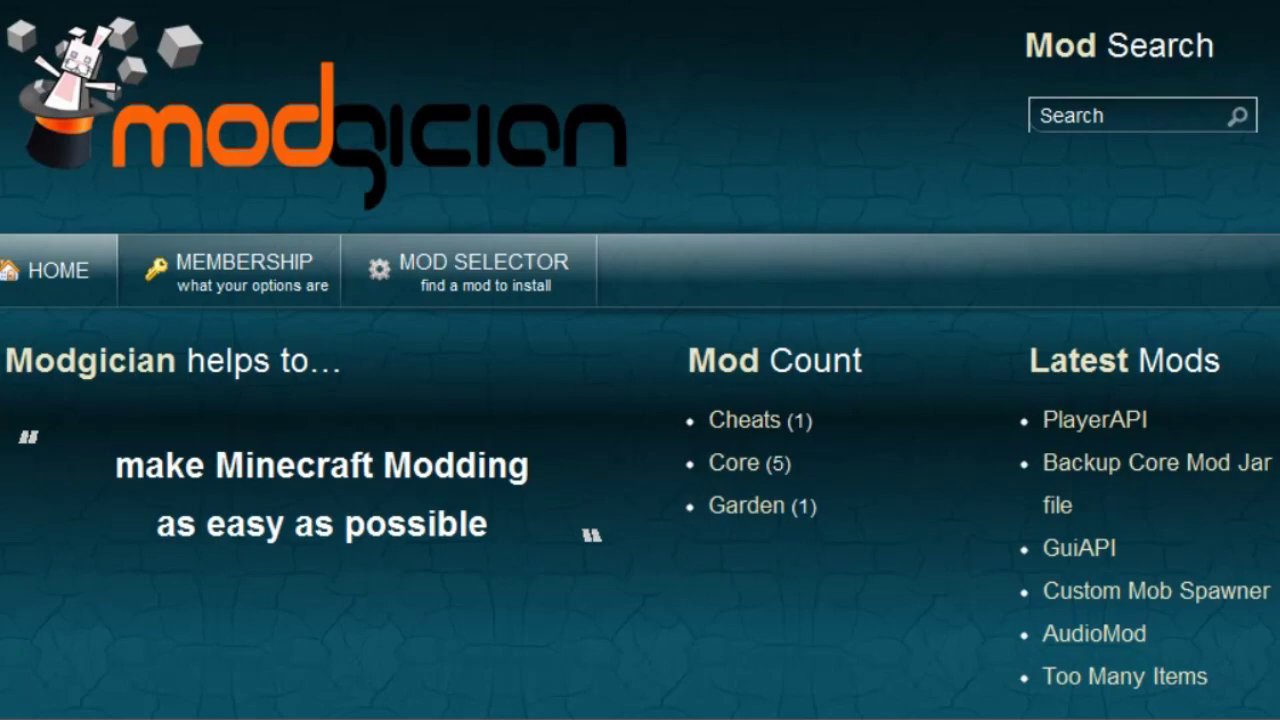